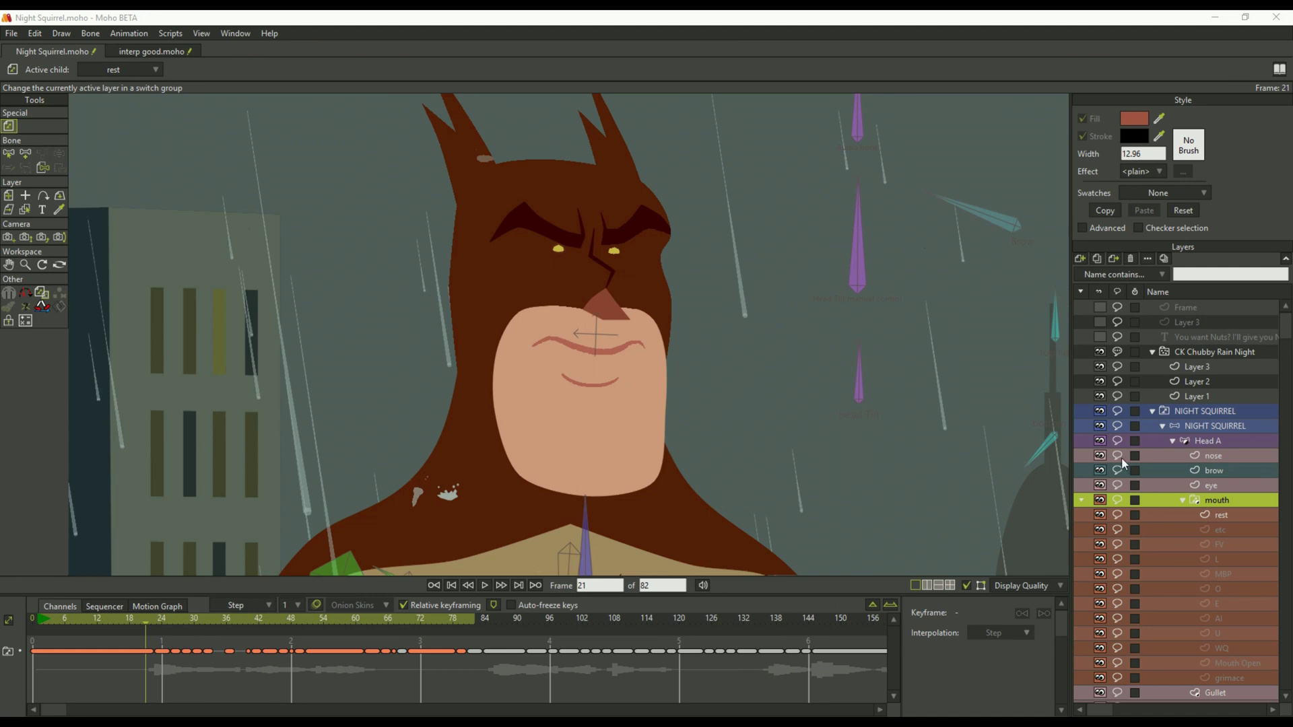
Zoom out to the full rooftop scene and hide the bones for a clean render
scroll(214, 443, "down", 10)
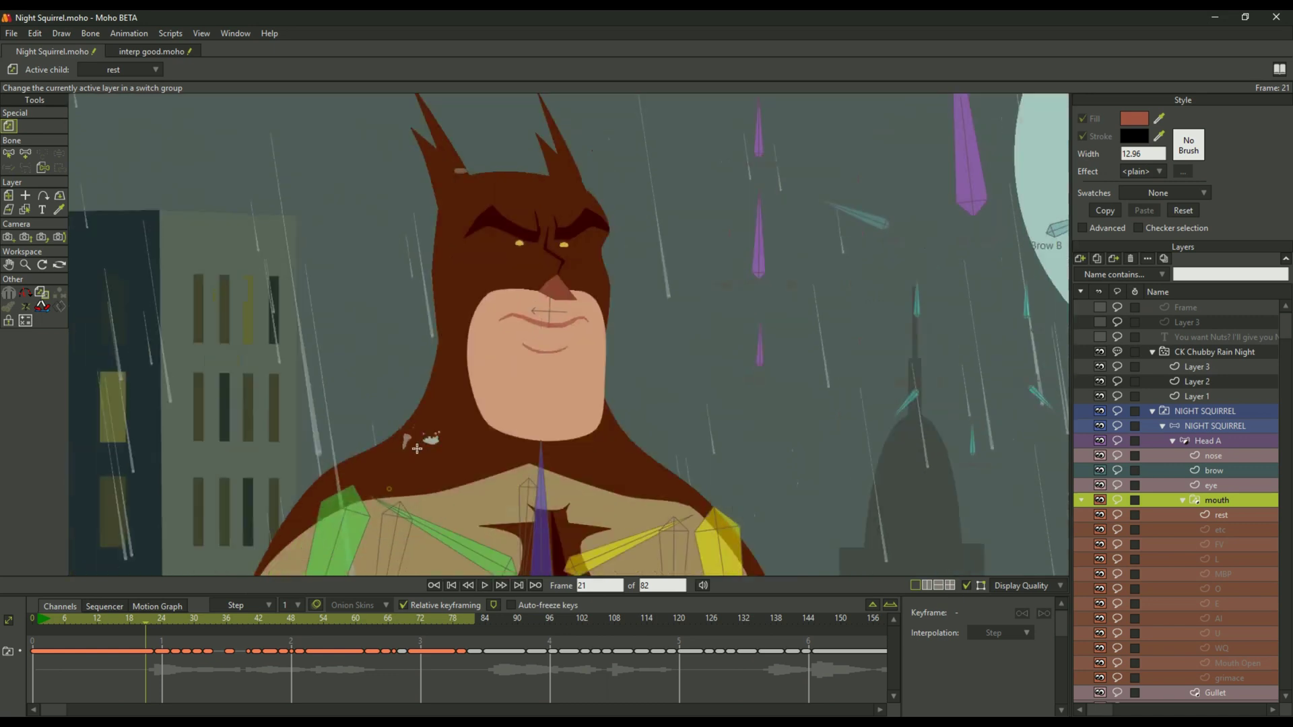
scroll(406, 413, "down", 5)
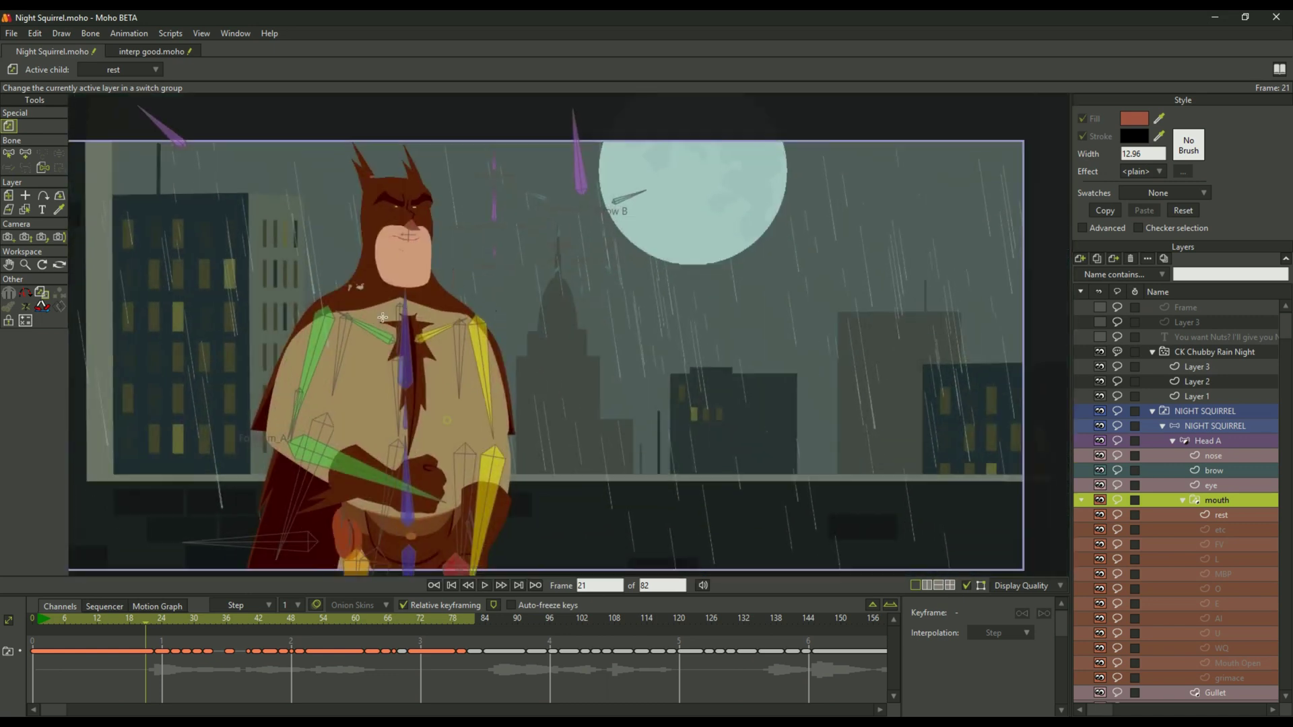
left_click(967, 585)
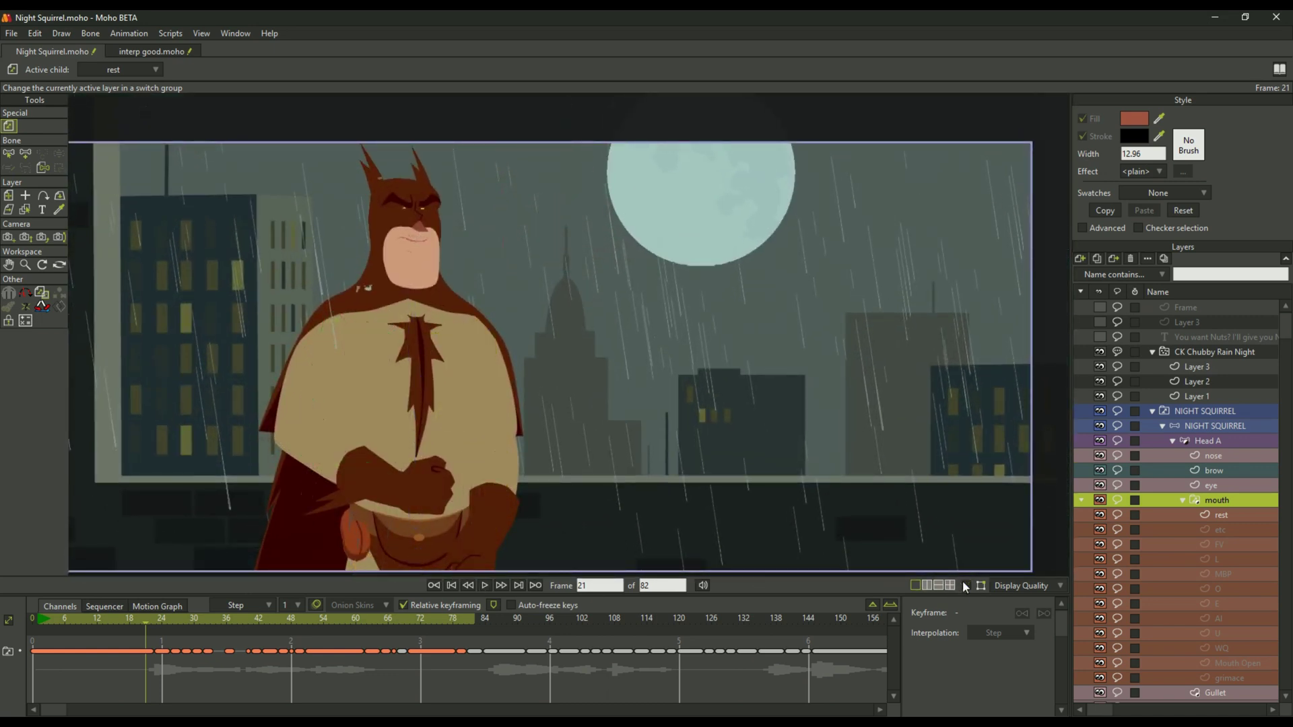
Play and stop the lip-sync animation, then scrub frames 24–28 to watch the mouth
left_click(484, 585)
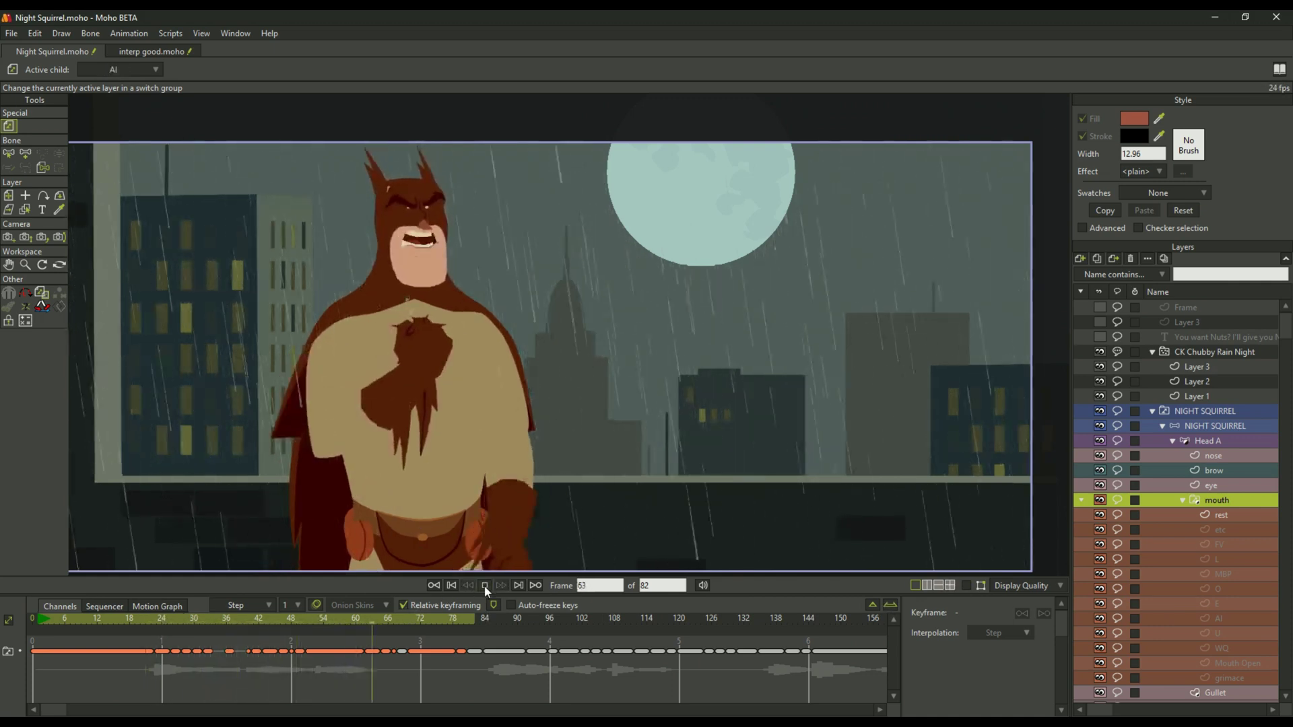
left_click(485, 585)
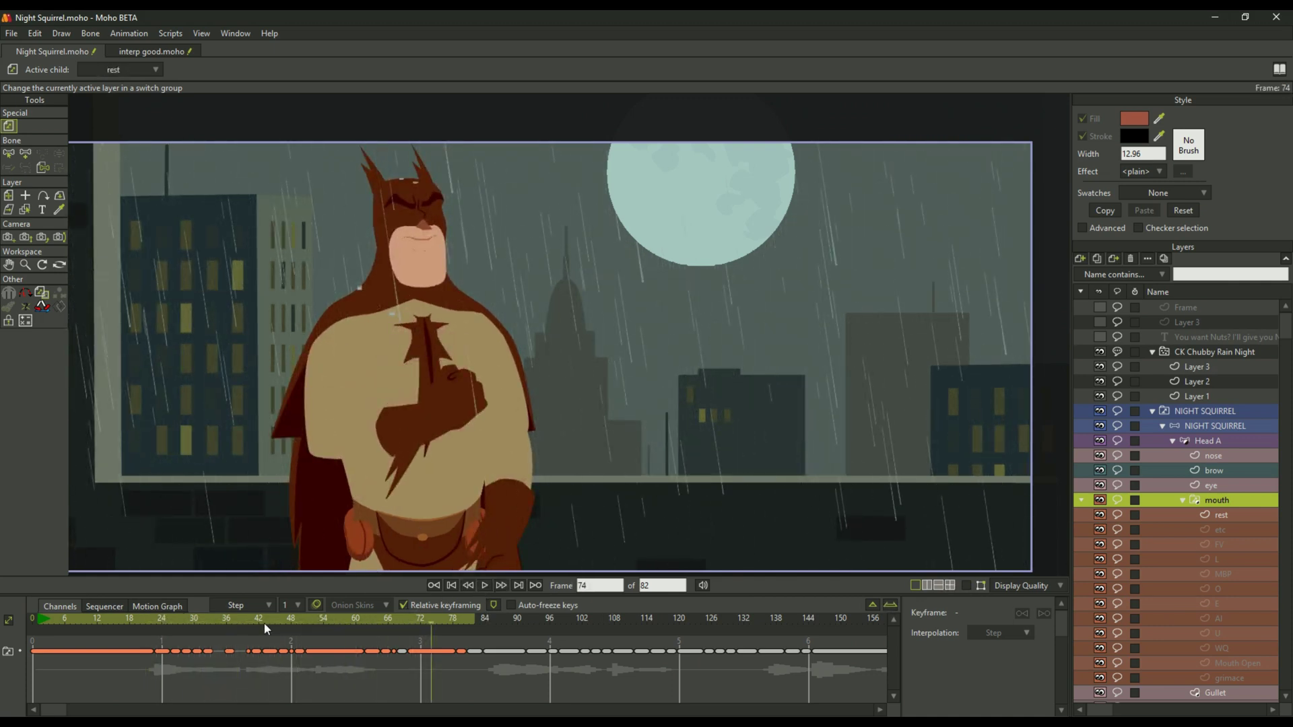
left_click(162, 619)
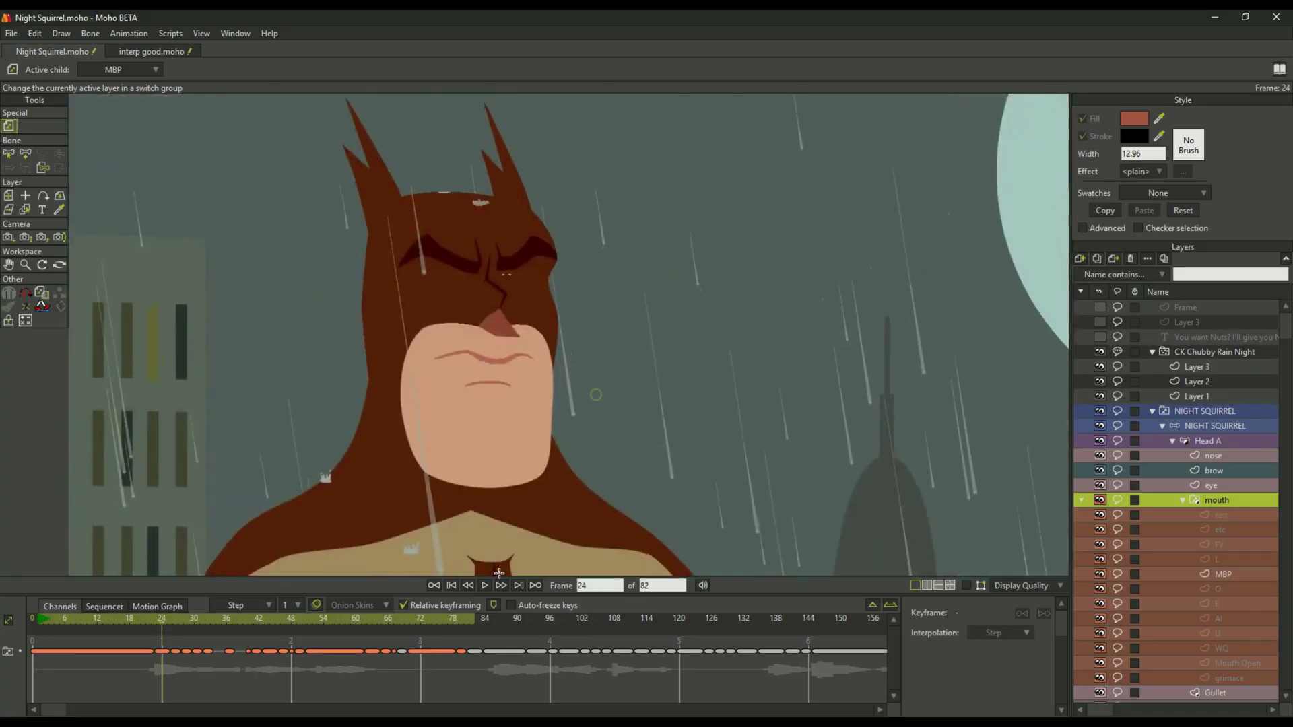
left_click_drag(164, 617, 210, 619)
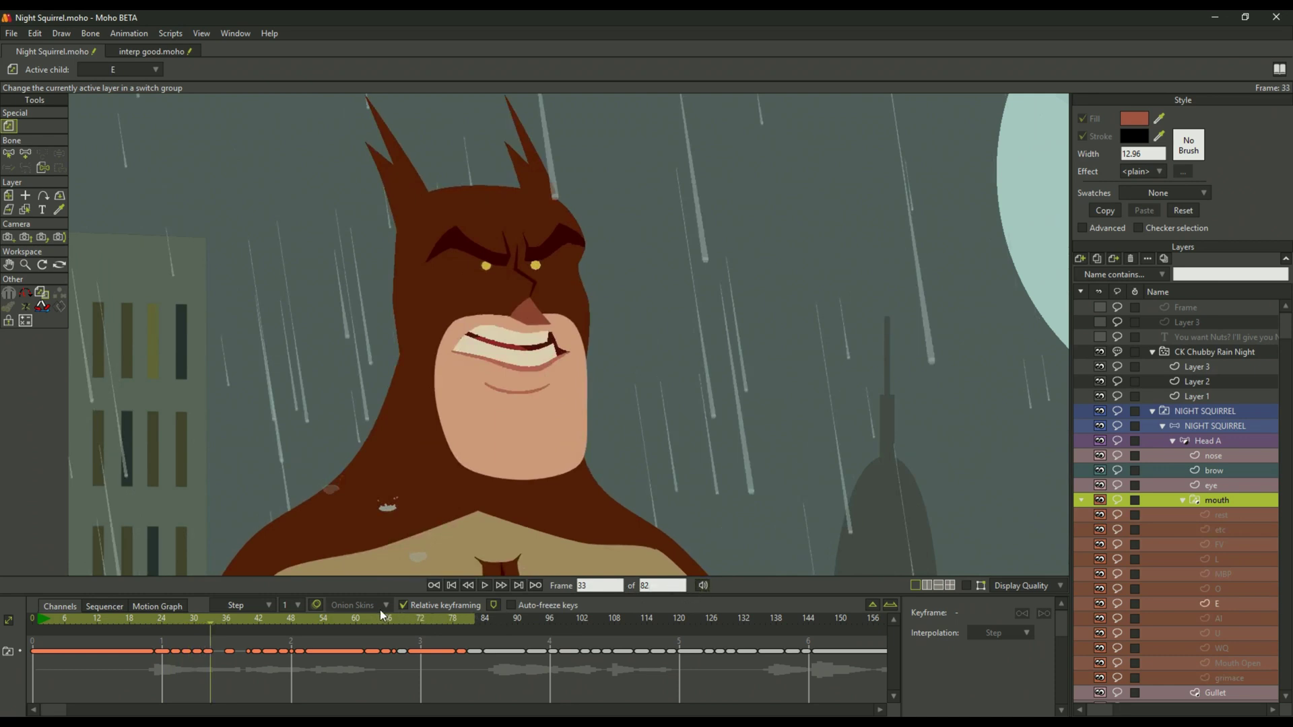
Mute the soundtrack and scrub frame 24 and frames 43–48 to inspect the mouth shapes
left_click(702, 585)
left_click_drag(190, 621, 262, 624)
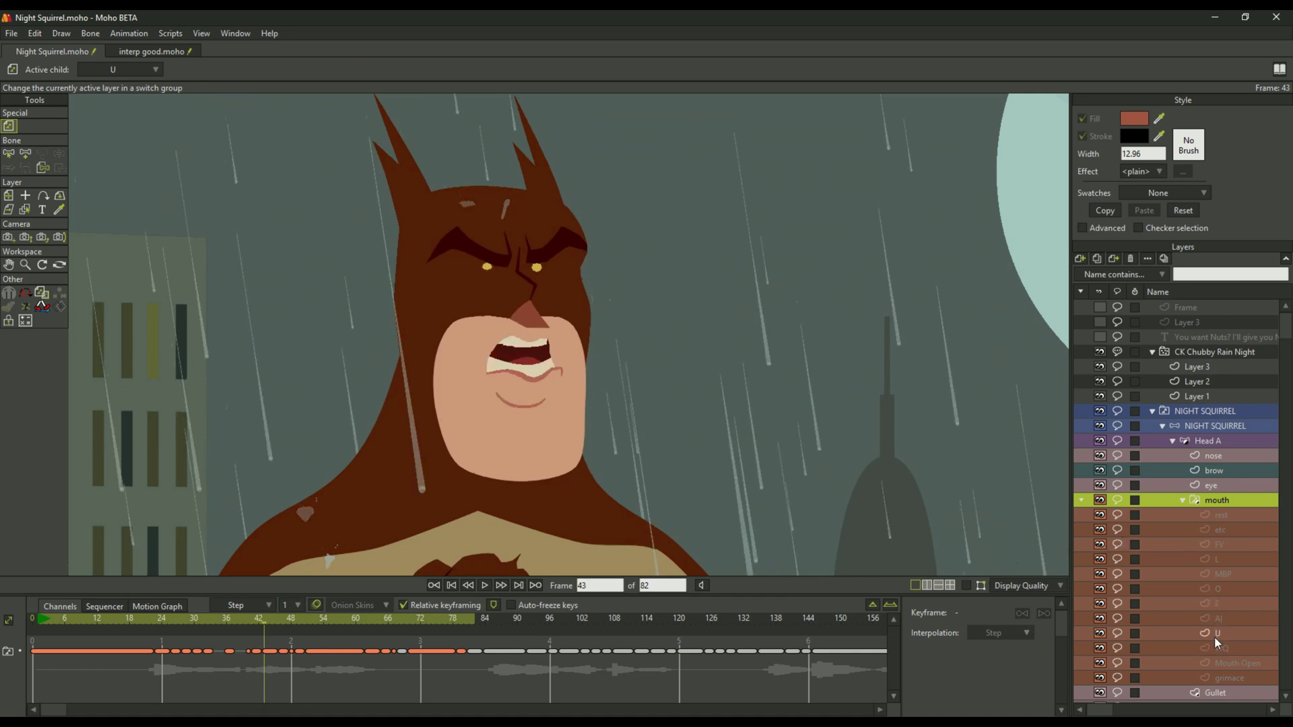
left_click_drag(265, 620, 215, 606)
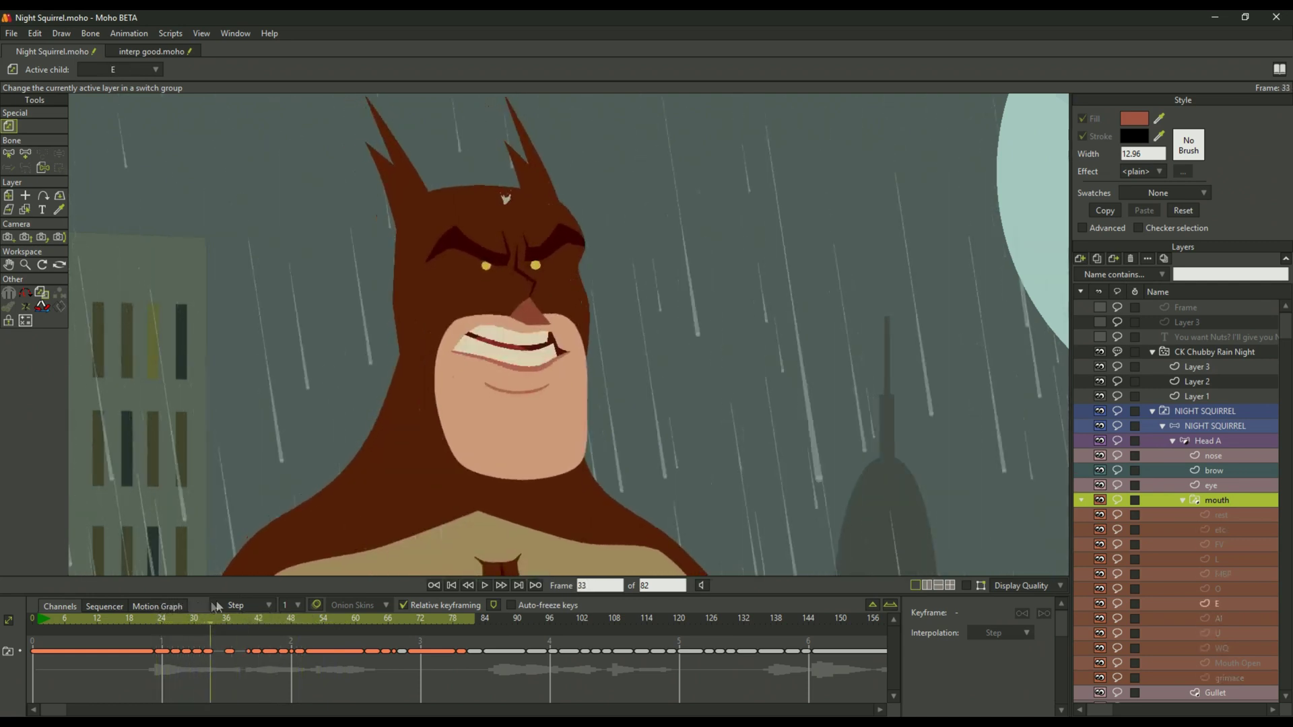
Check Interpolate sub-layers in the mouth layer's Switch settings, then play the animation
double_click(1239, 502)
left_click(841, 130)
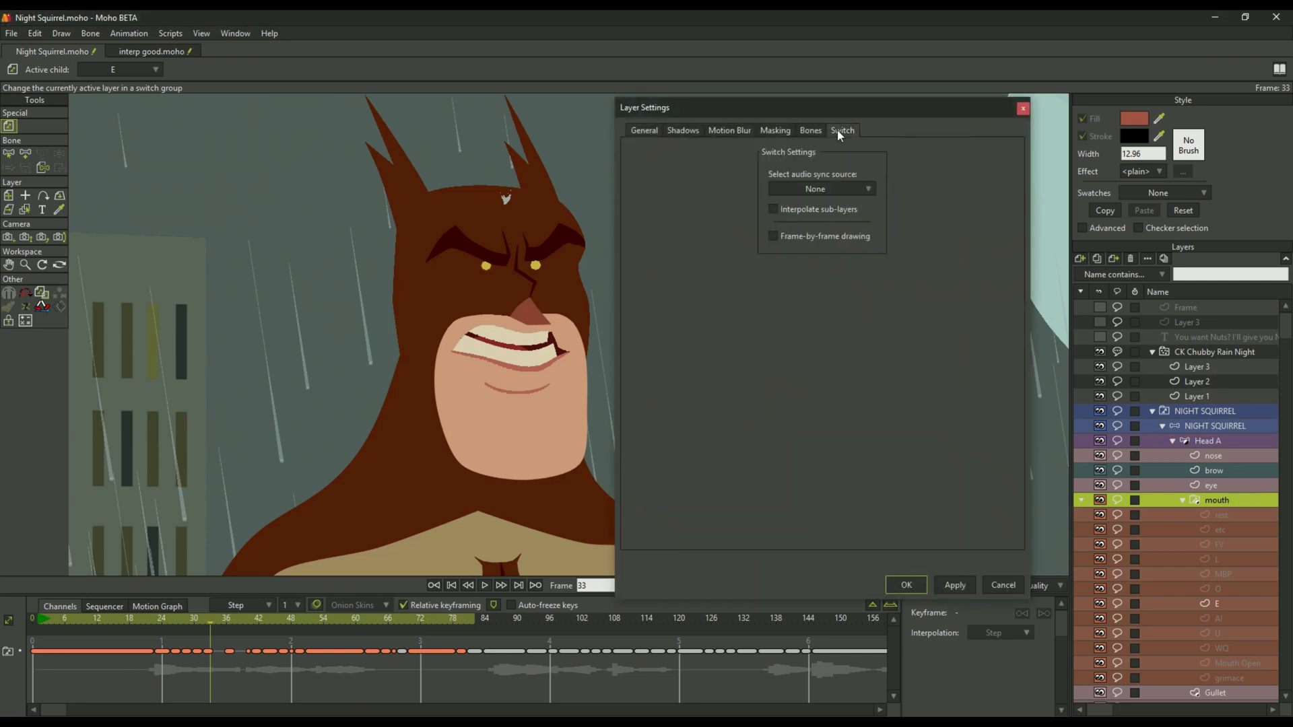
left_click(774, 209)
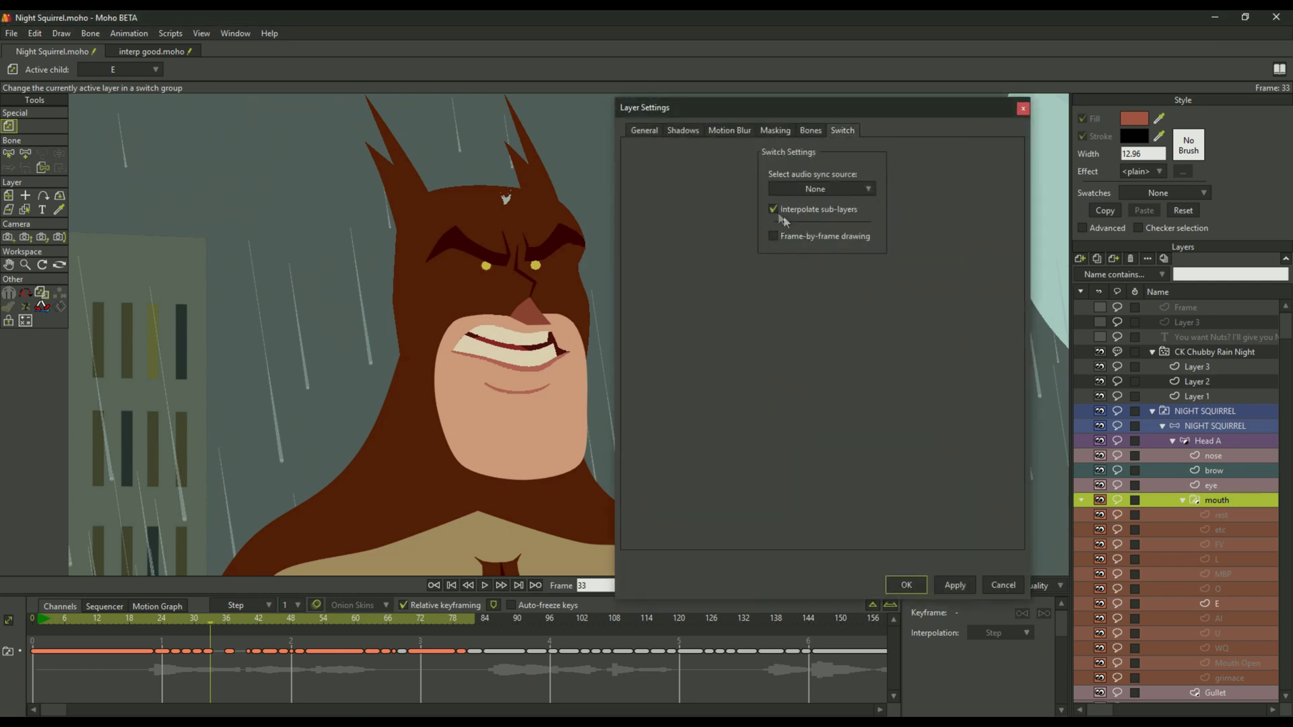
left_click(956, 584)
left_click(906, 585)
left_click(485, 585)
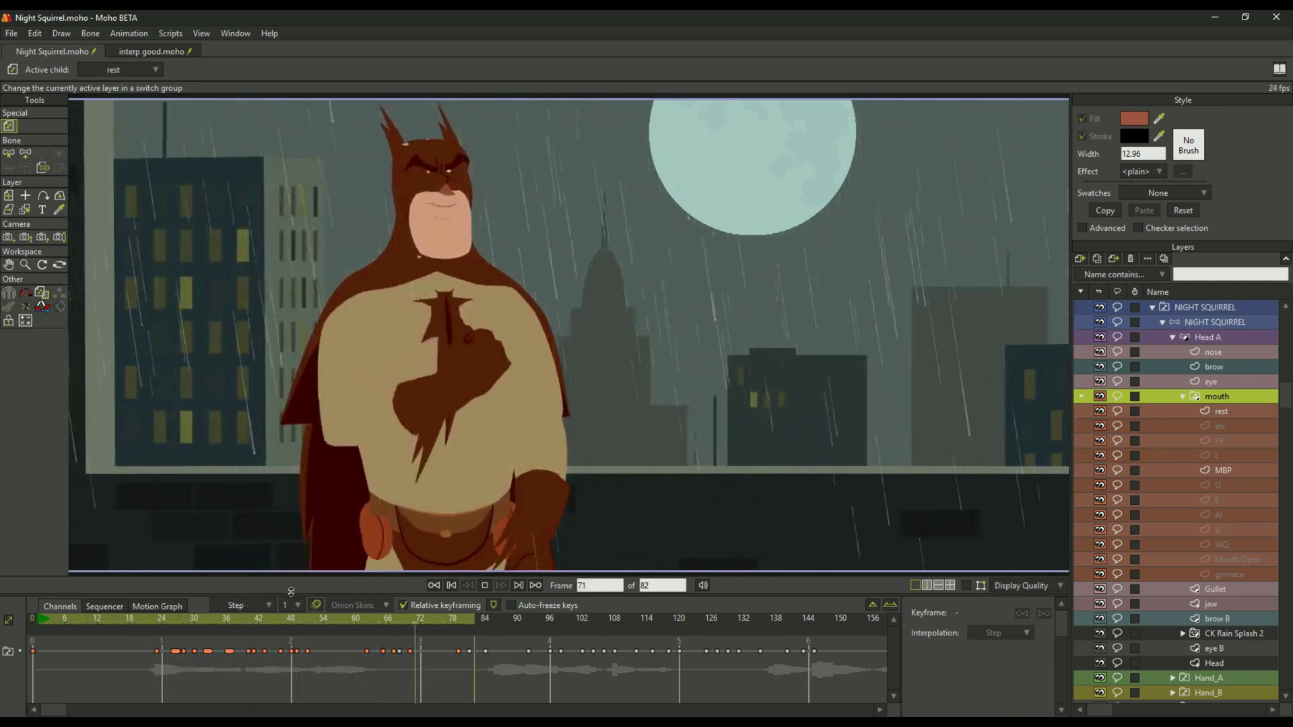
Stop playback and scrub frames 23–29 and 51–57, ending on the frame 51 grimace
left_click(156, 599)
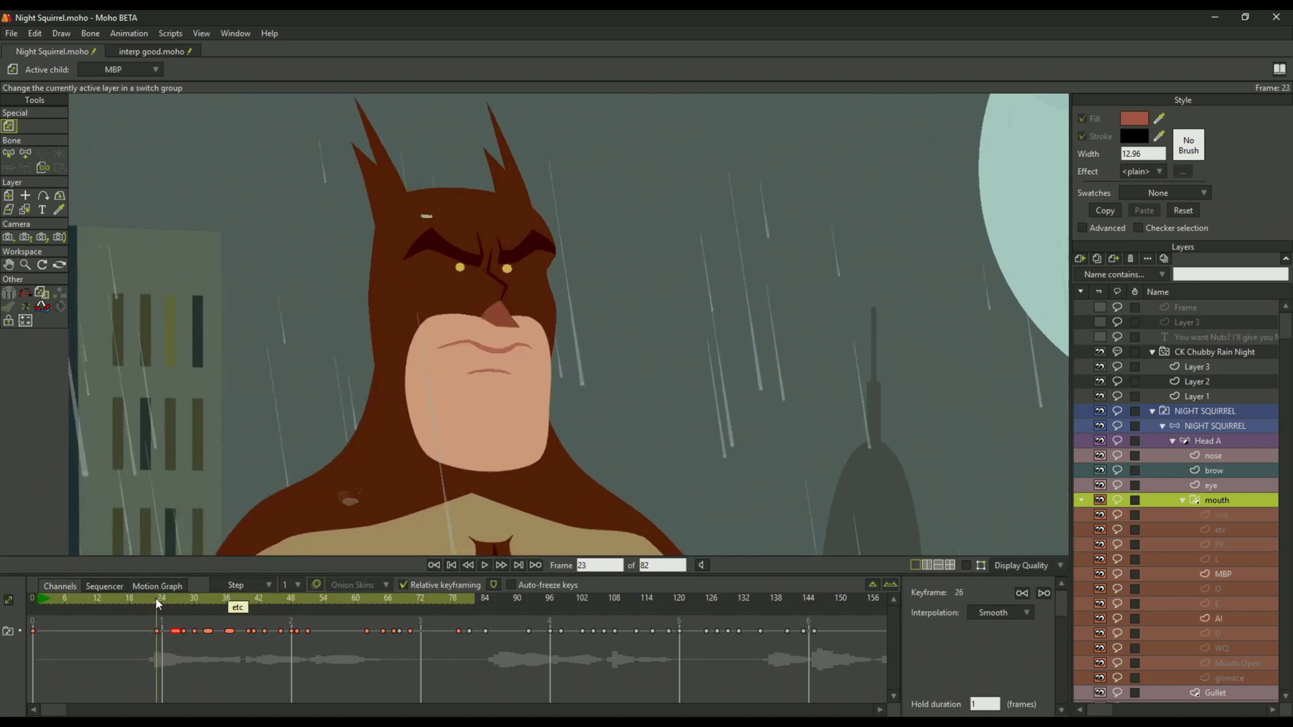
left_click_drag(156, 600, 366, 600)
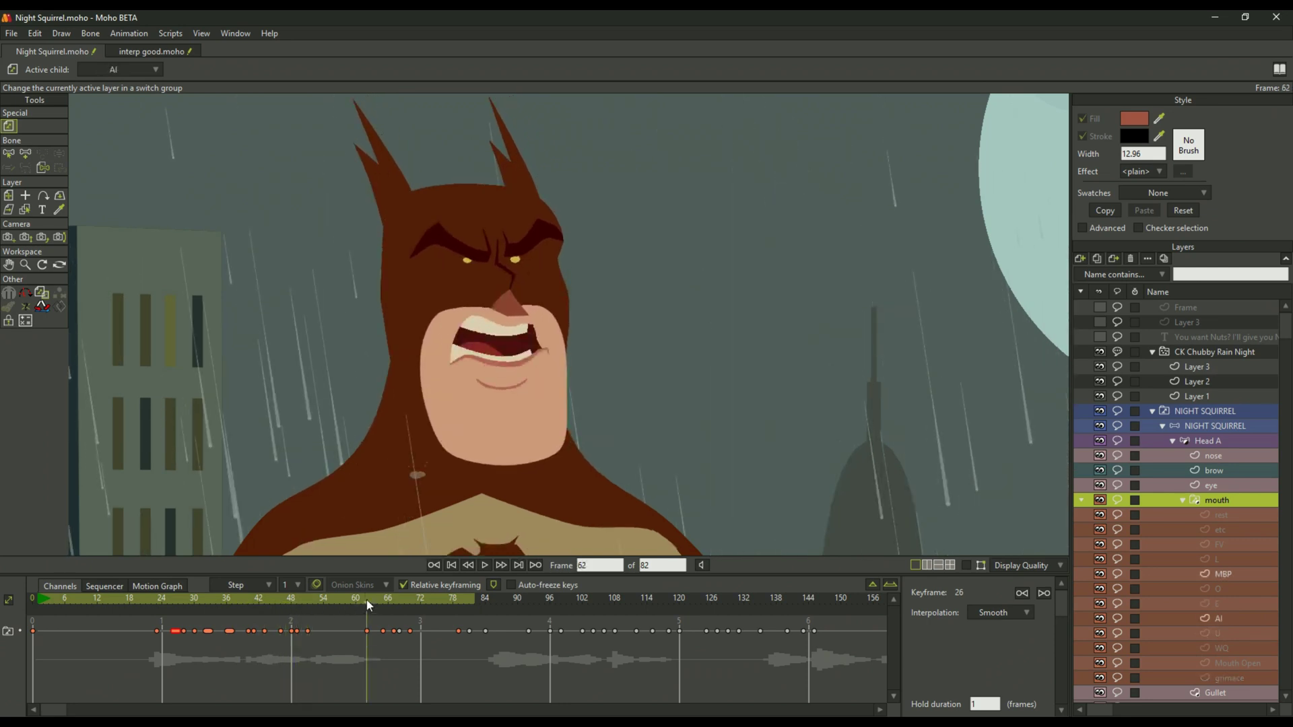
left_click(308, 600)
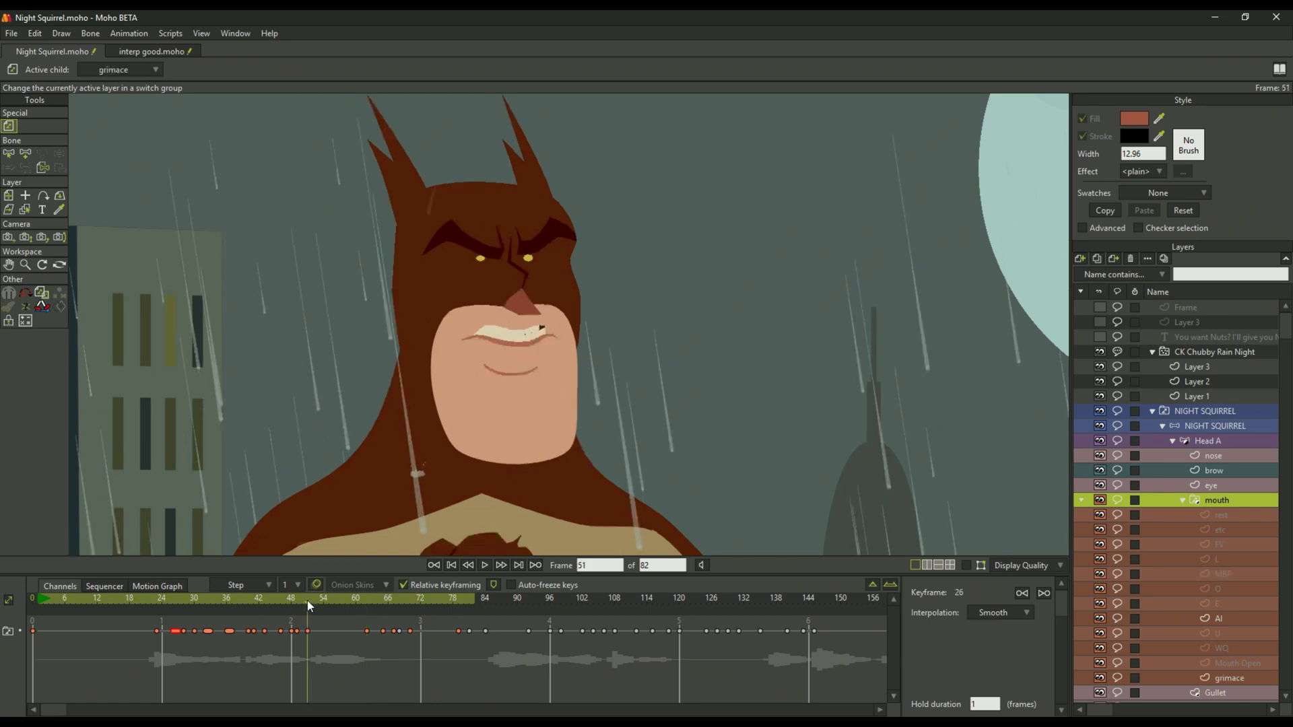
left_click_drag(309, 600, 381, 601)
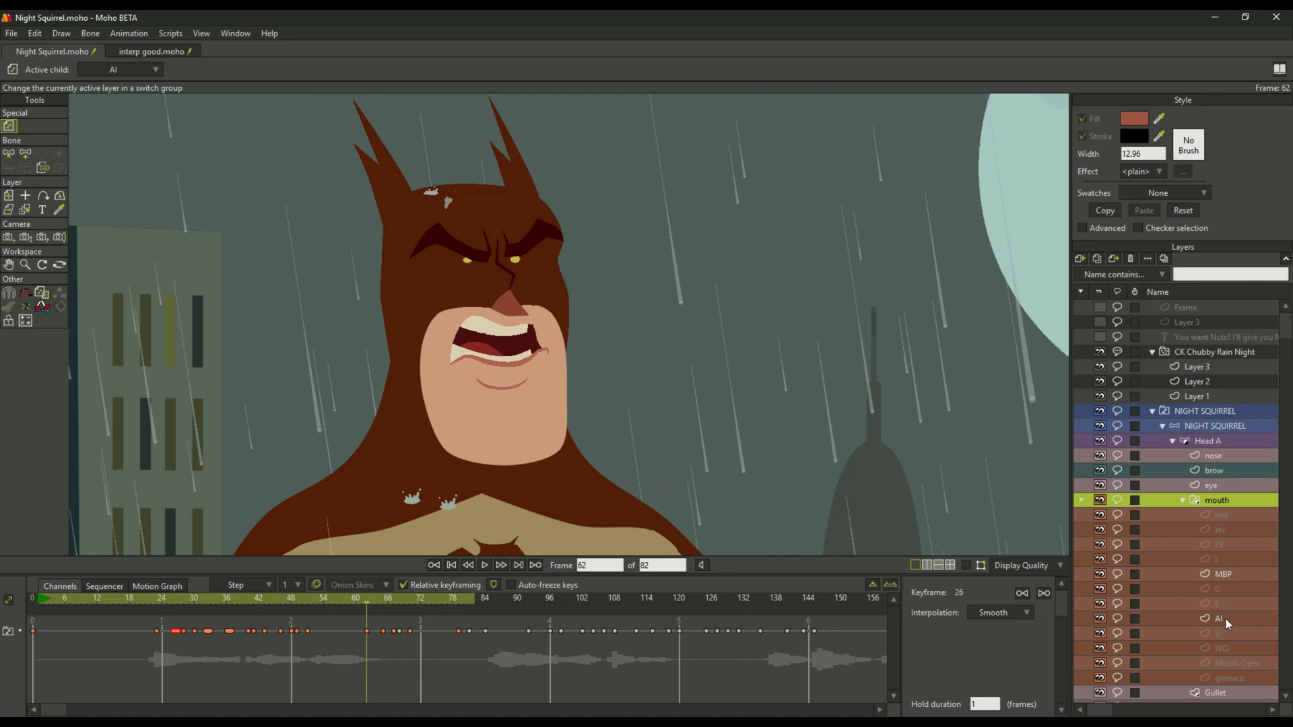
left_click(311, 605)
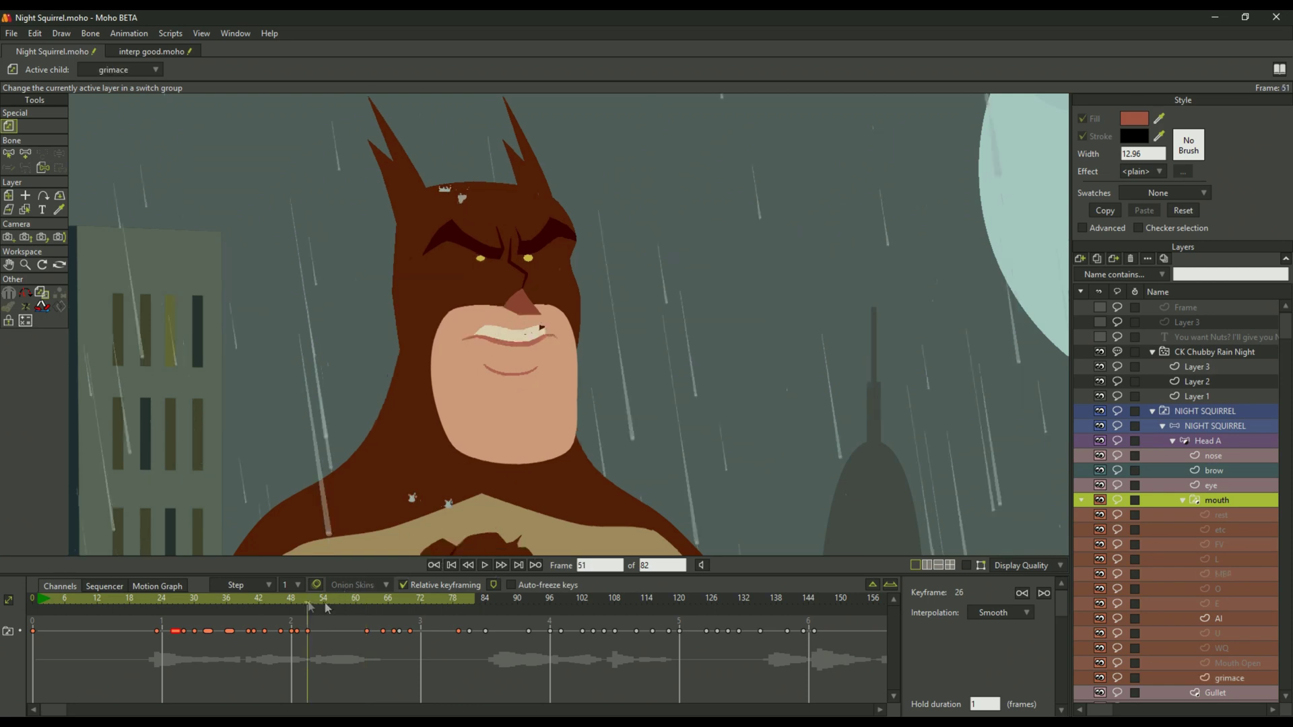
Select the grimace and AI drawings, then the mouth switch, and scrub frames 51–62
left_click(1230, 679)
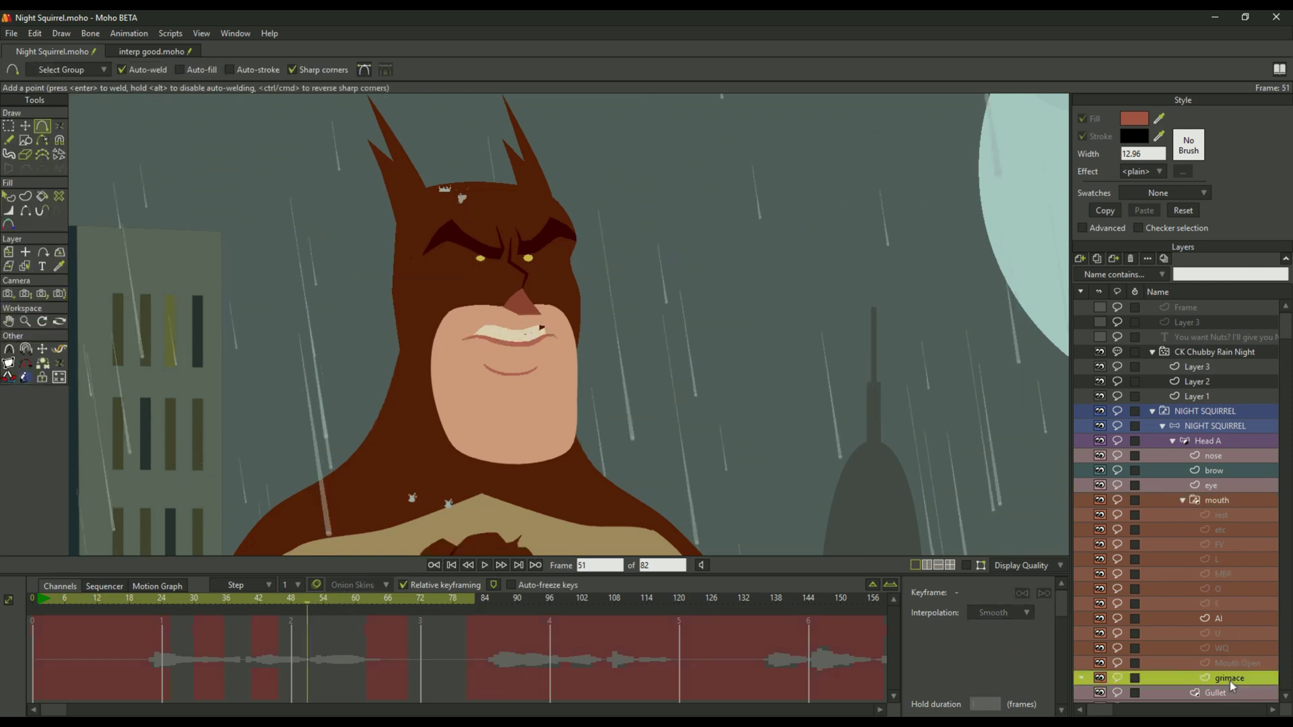
left_click(1190, 620)
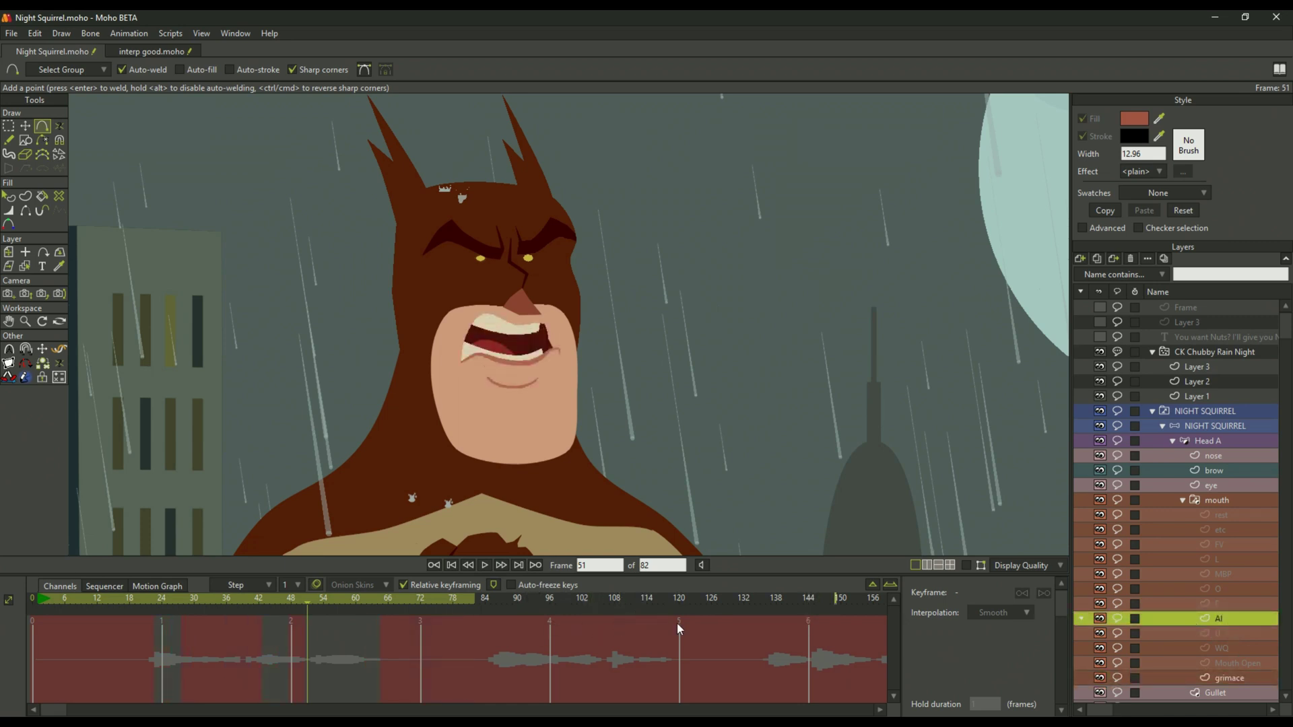
left_click(1224, 501)
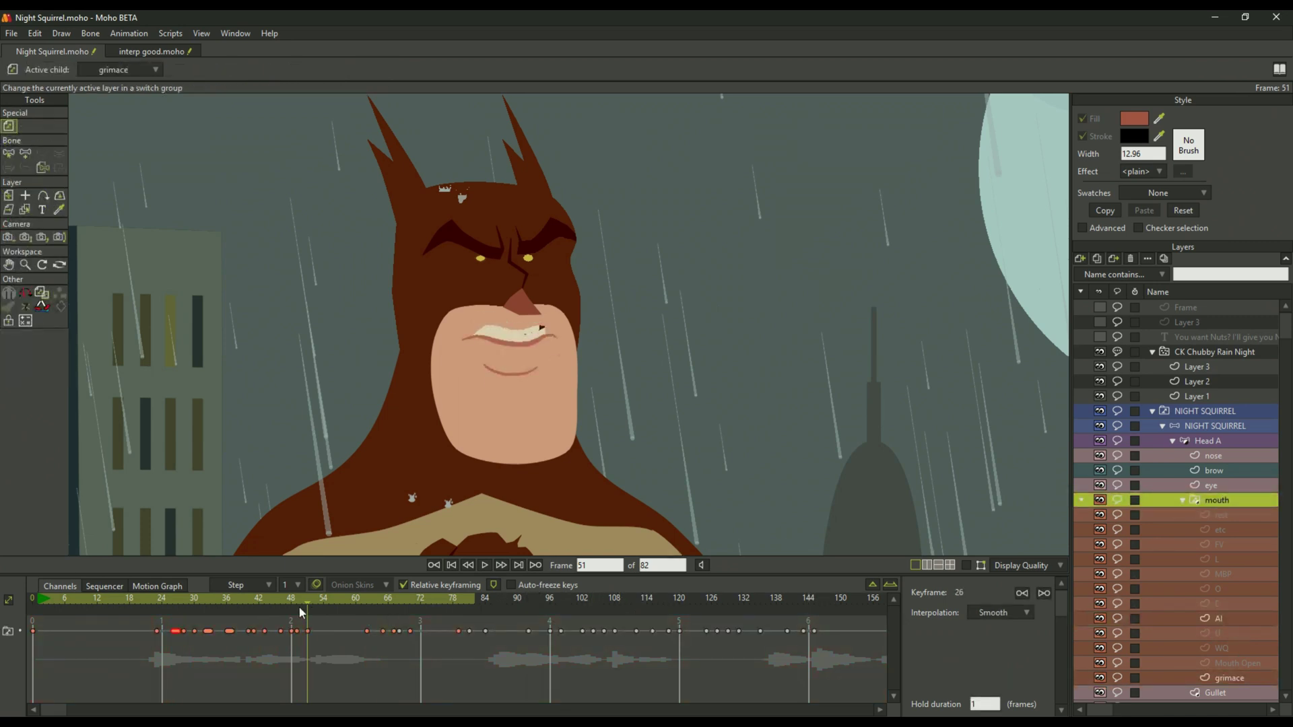
mouse_move(305, 604)
left_mouse_down()
mouse_move(374, 610)
mouse_move(308, 613)
left_mouse_up()
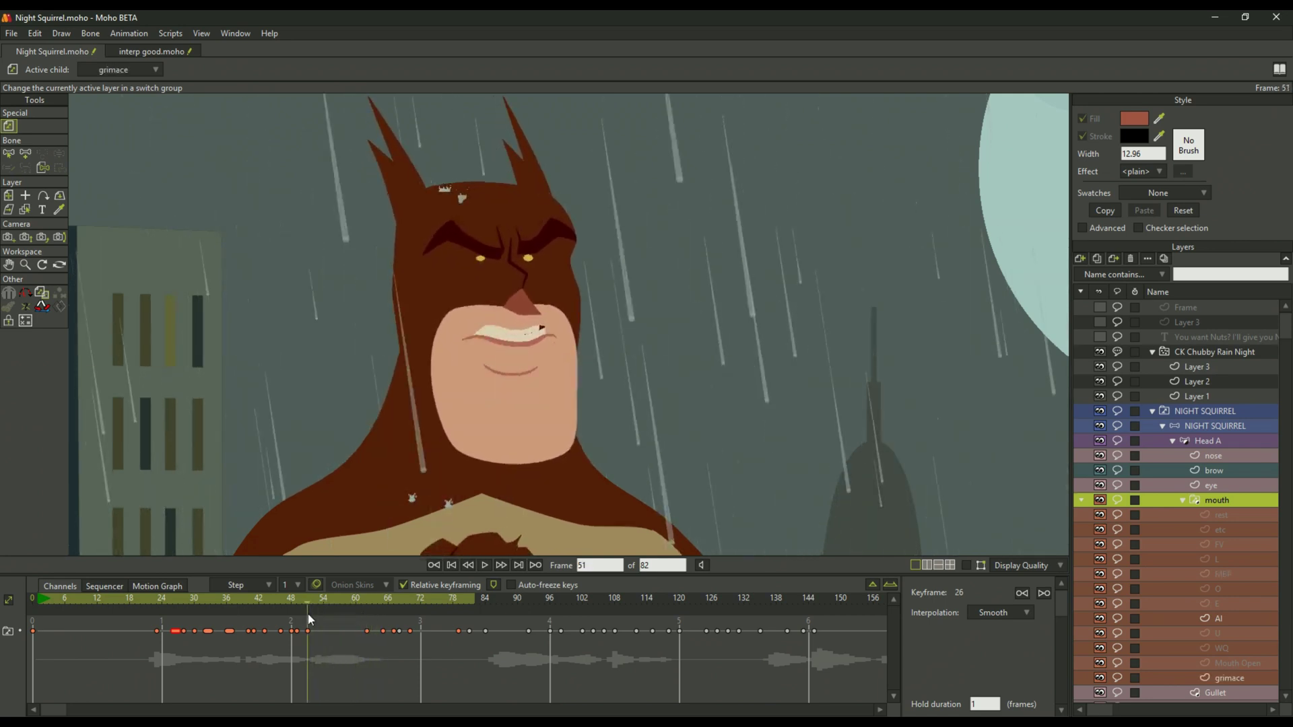
Preview the rest, etc and FV mouth shapes, then rest and the wide-open AI shape
left_click(1235, 515)
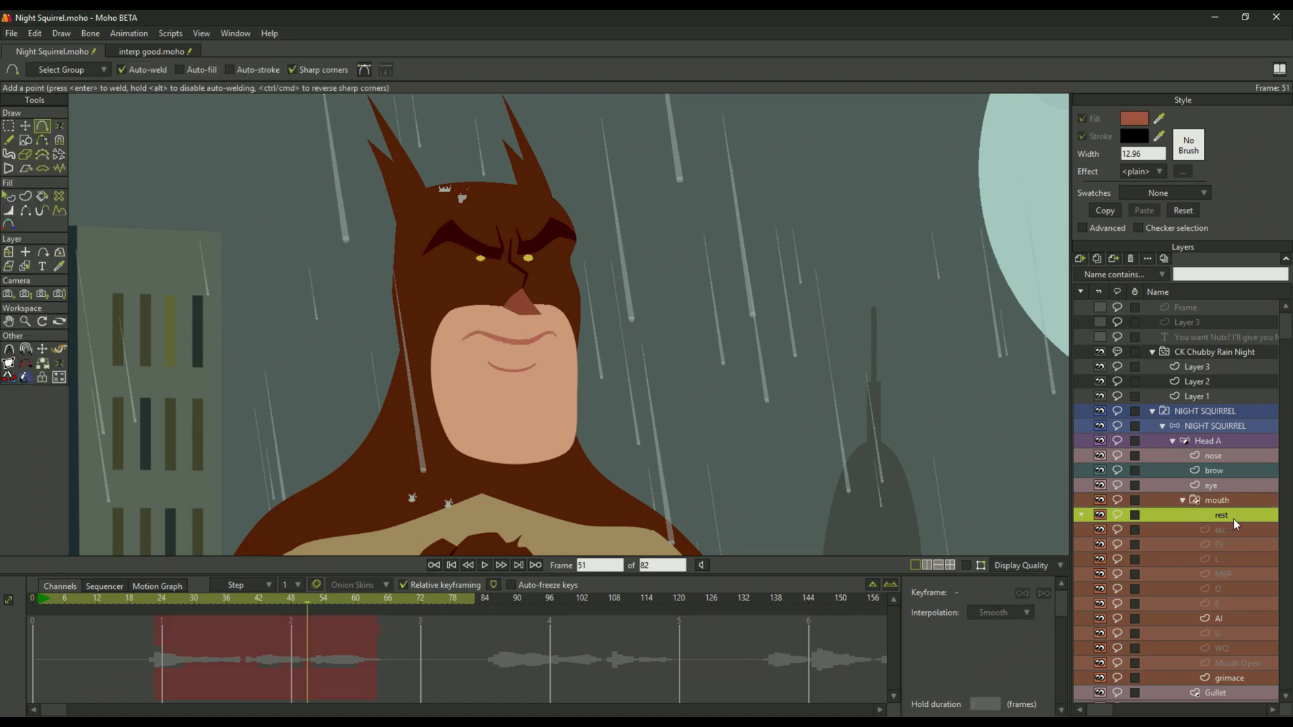
left_click(1232, 532)
left_click(1234, 543)
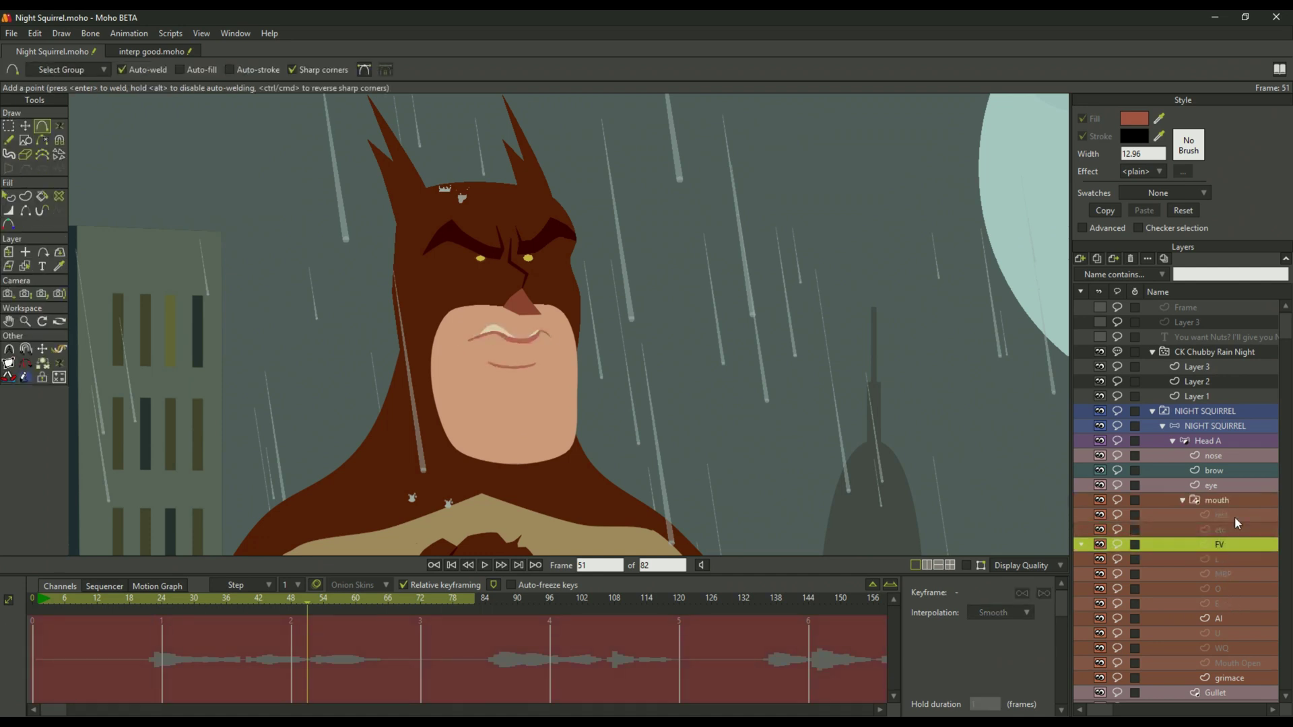
left_click(1239, 501)
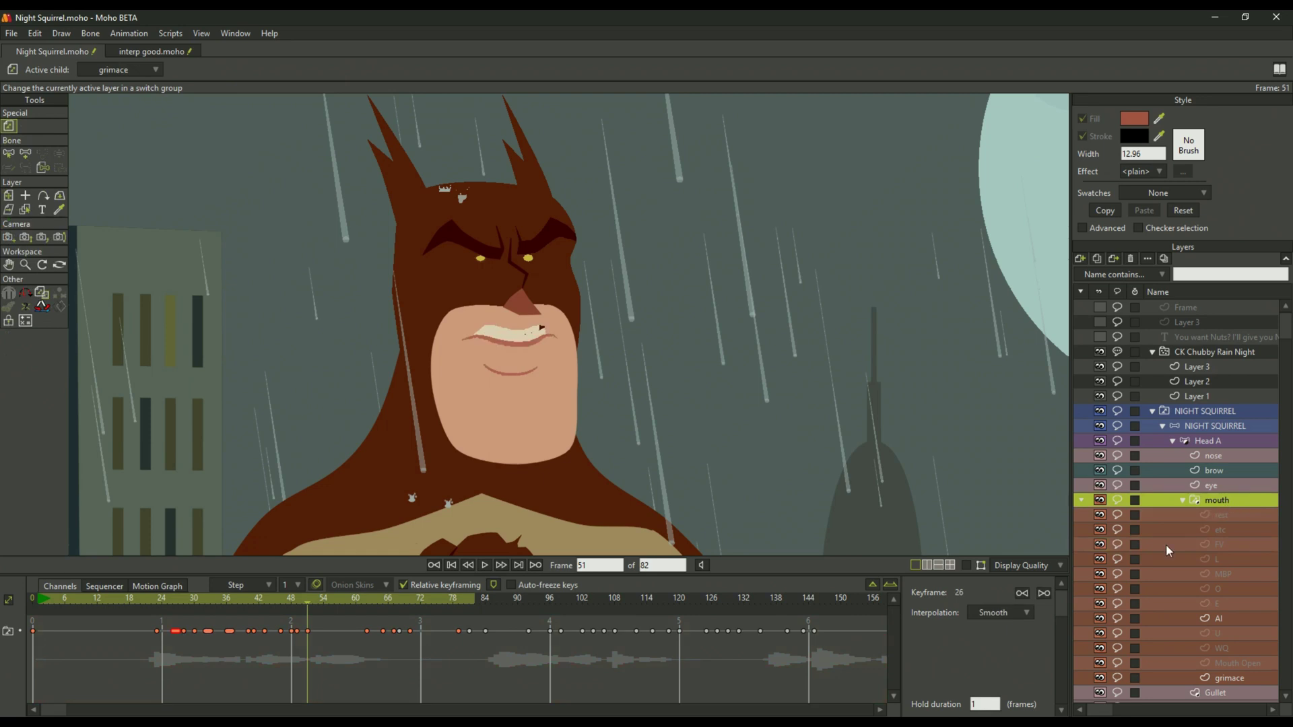
left_click(1222, 516)
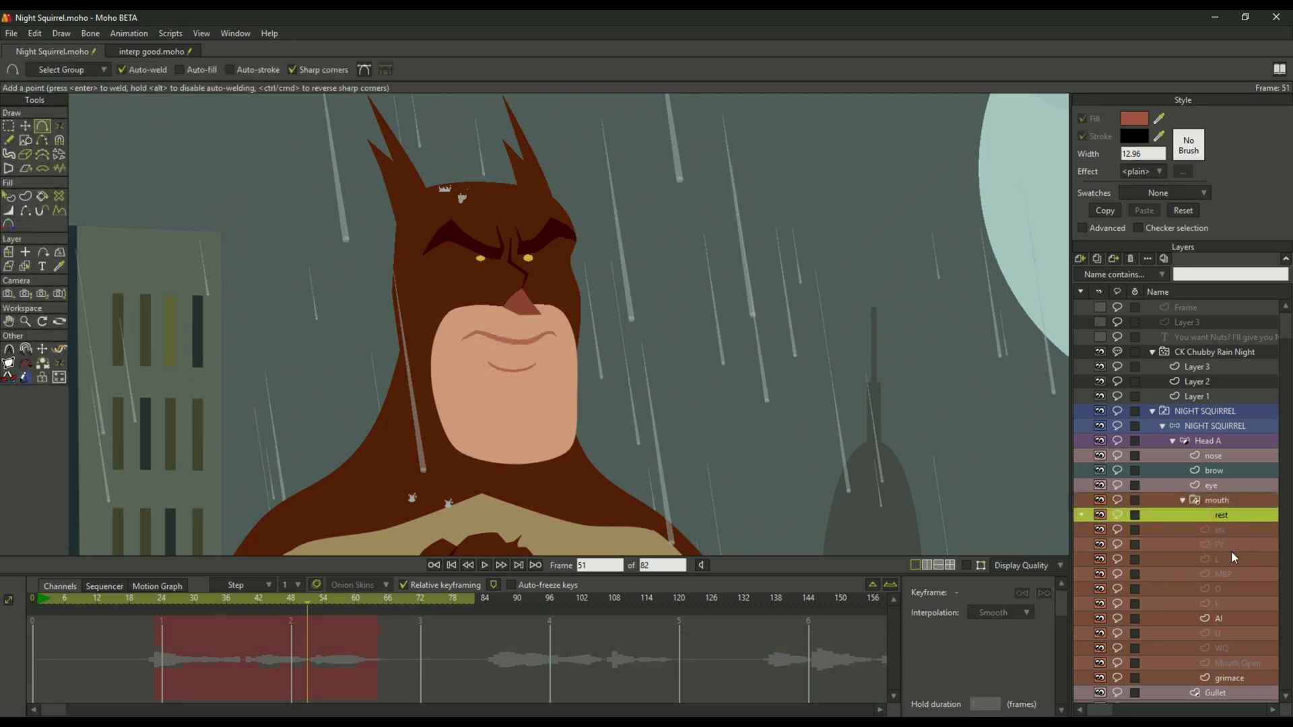
left_click(1224, 618)
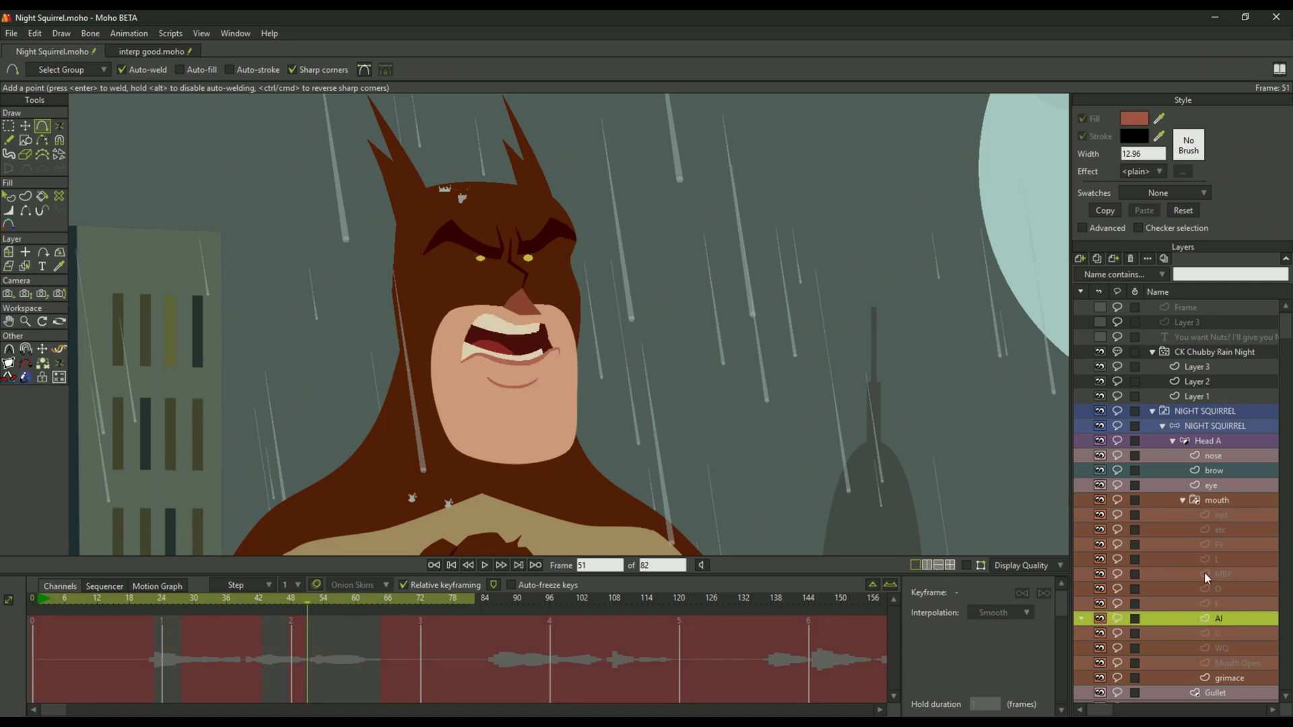
Turn on Show Curves, zoom into the mouth, preview O, MBP, L and AI, then select the rest layer
left_click(967, 567)
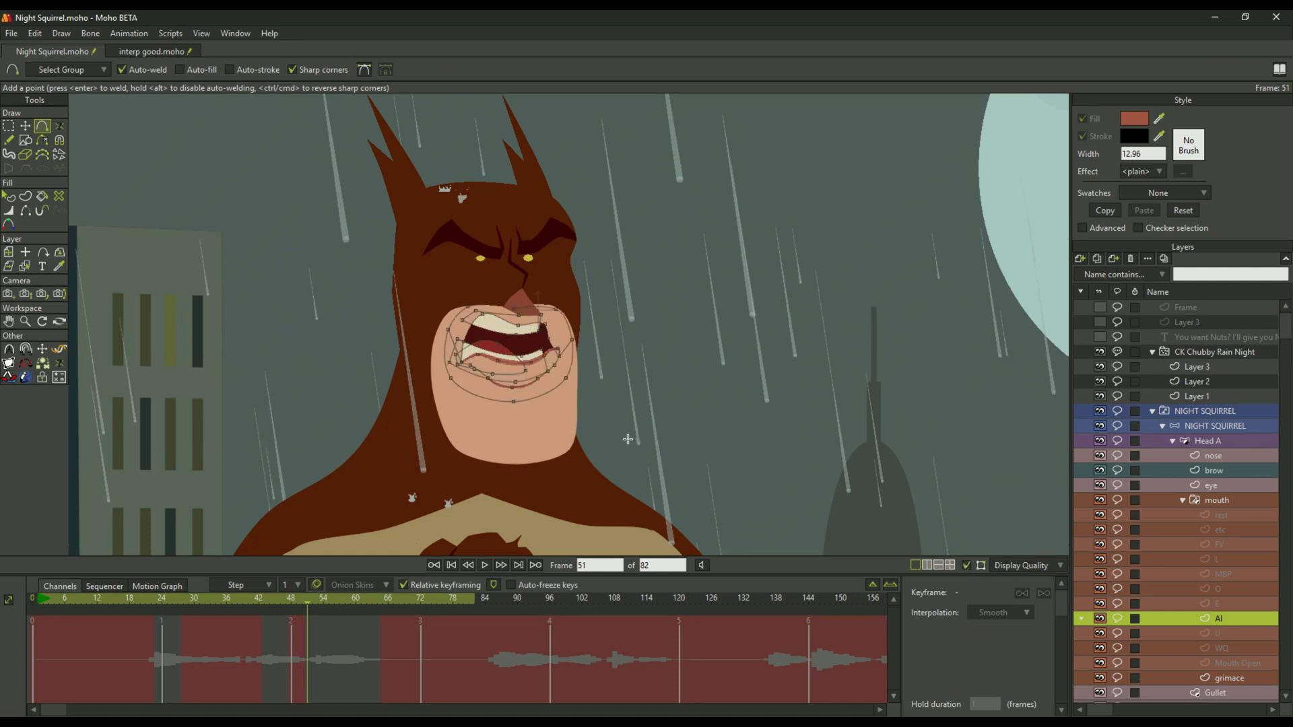
scroll(628, 440, "up", 5)
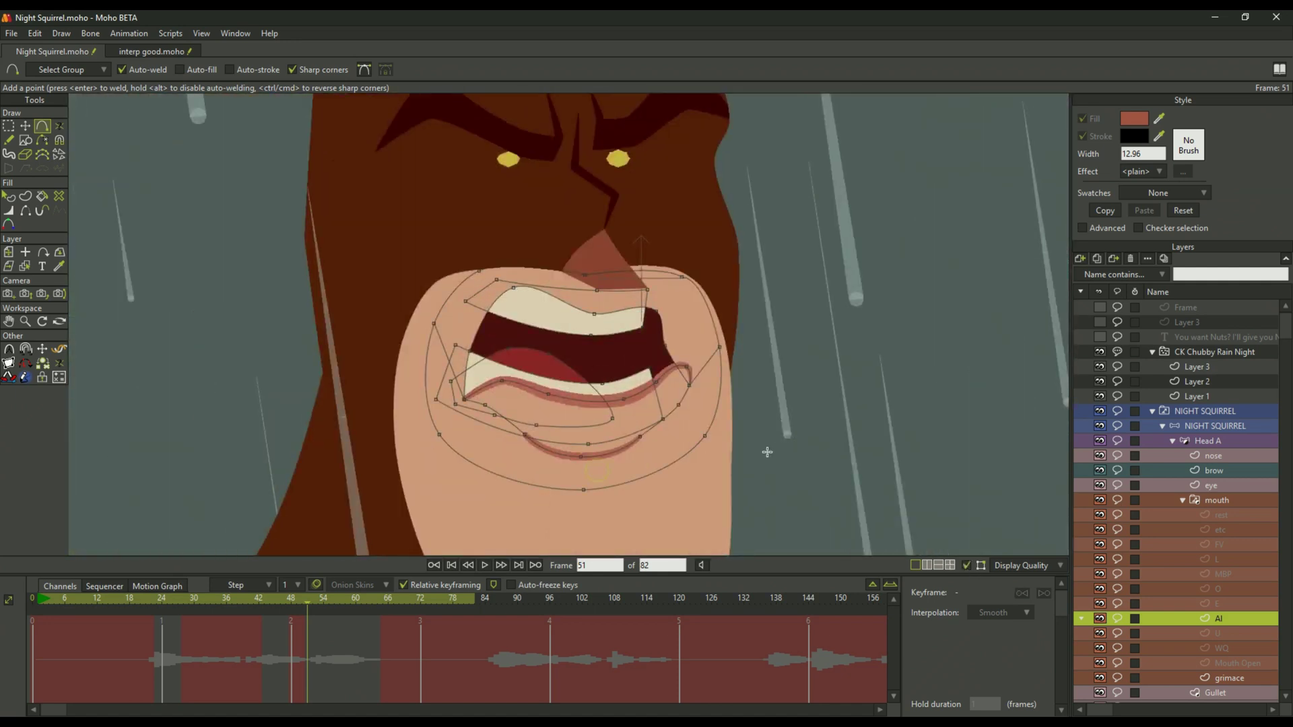
left_click(1173, 590)
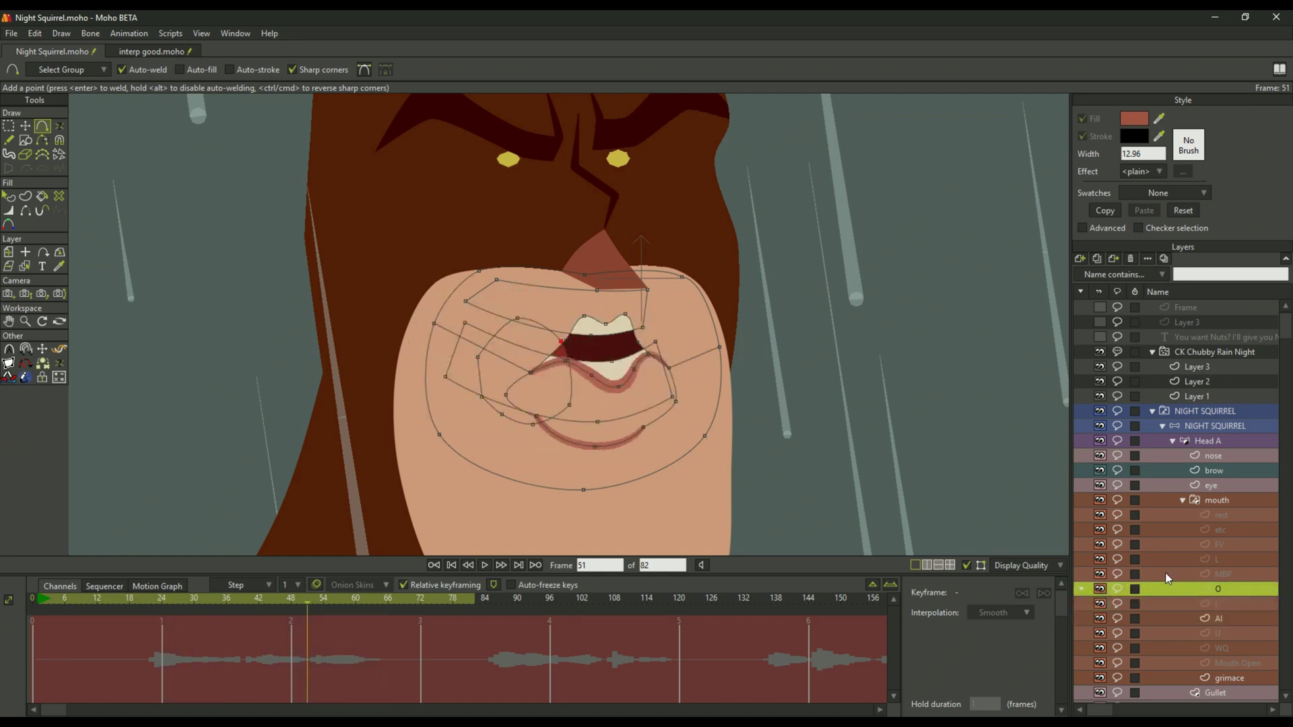
left_click(1167, 575)
left_click(1166, 559)
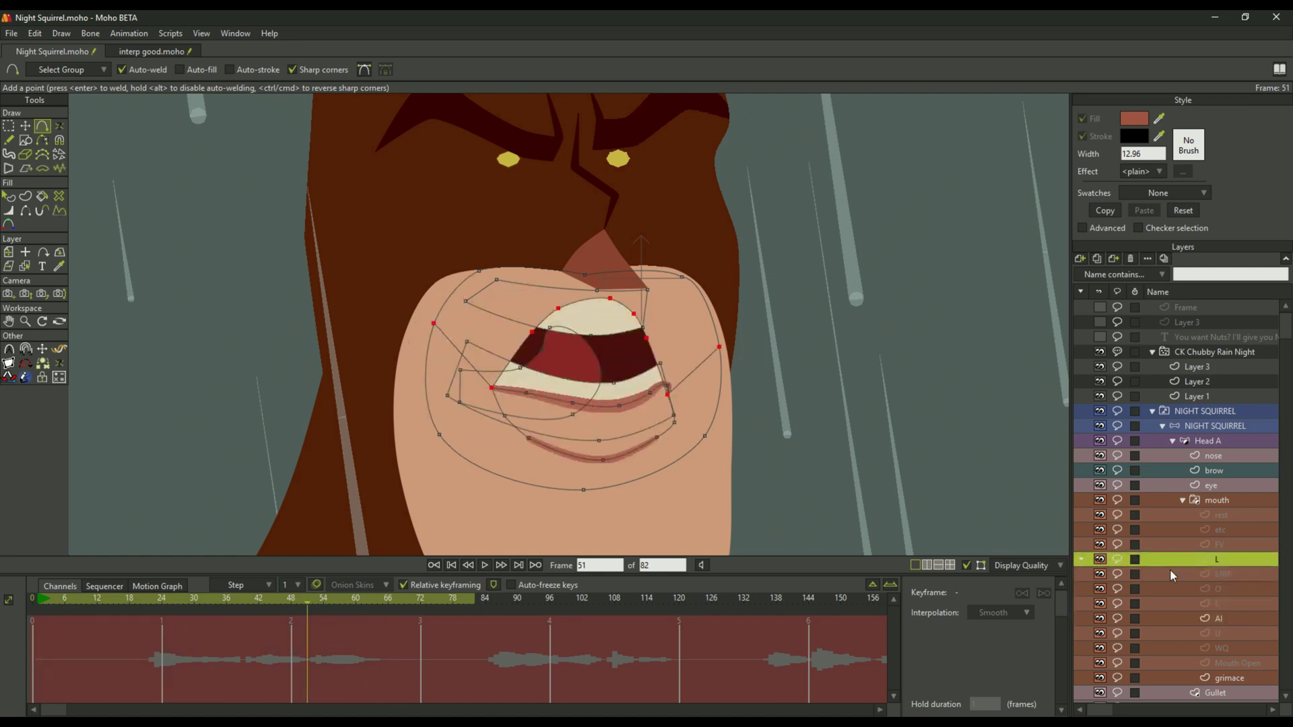
left_click(1160, 618)
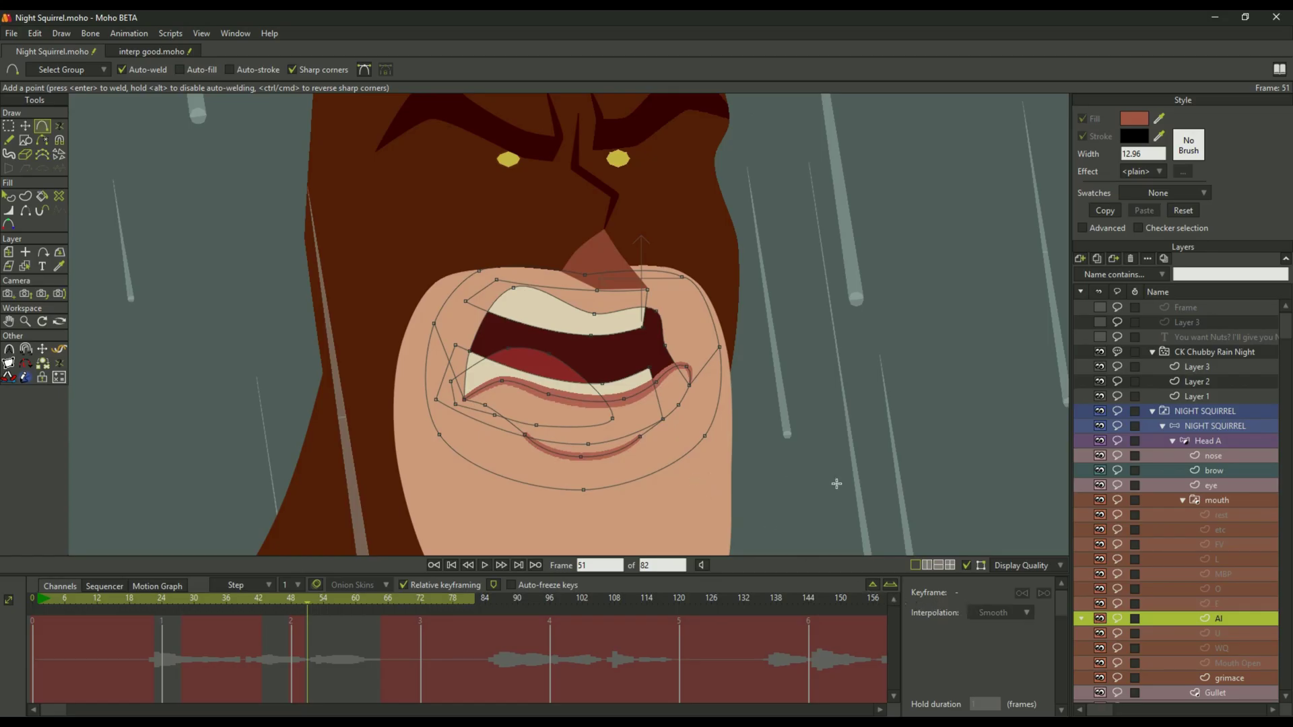
left_click(1232, 502)
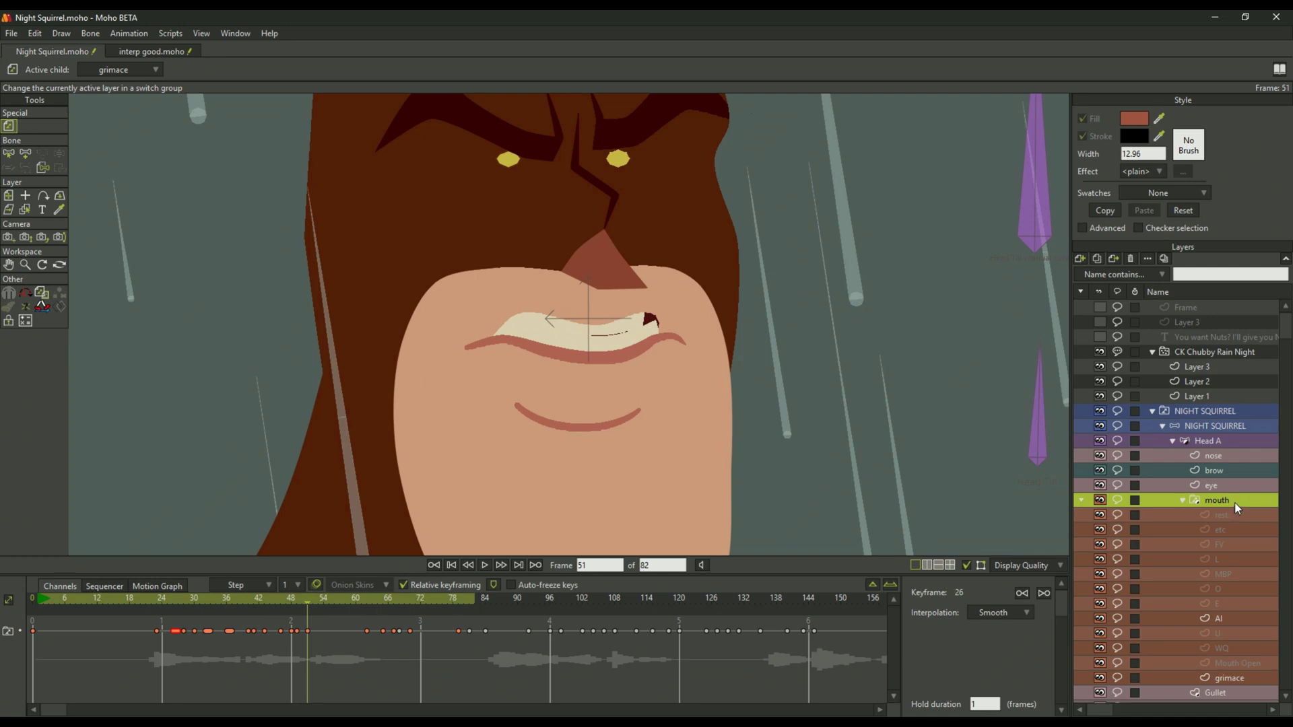
left_click(1230, 516)
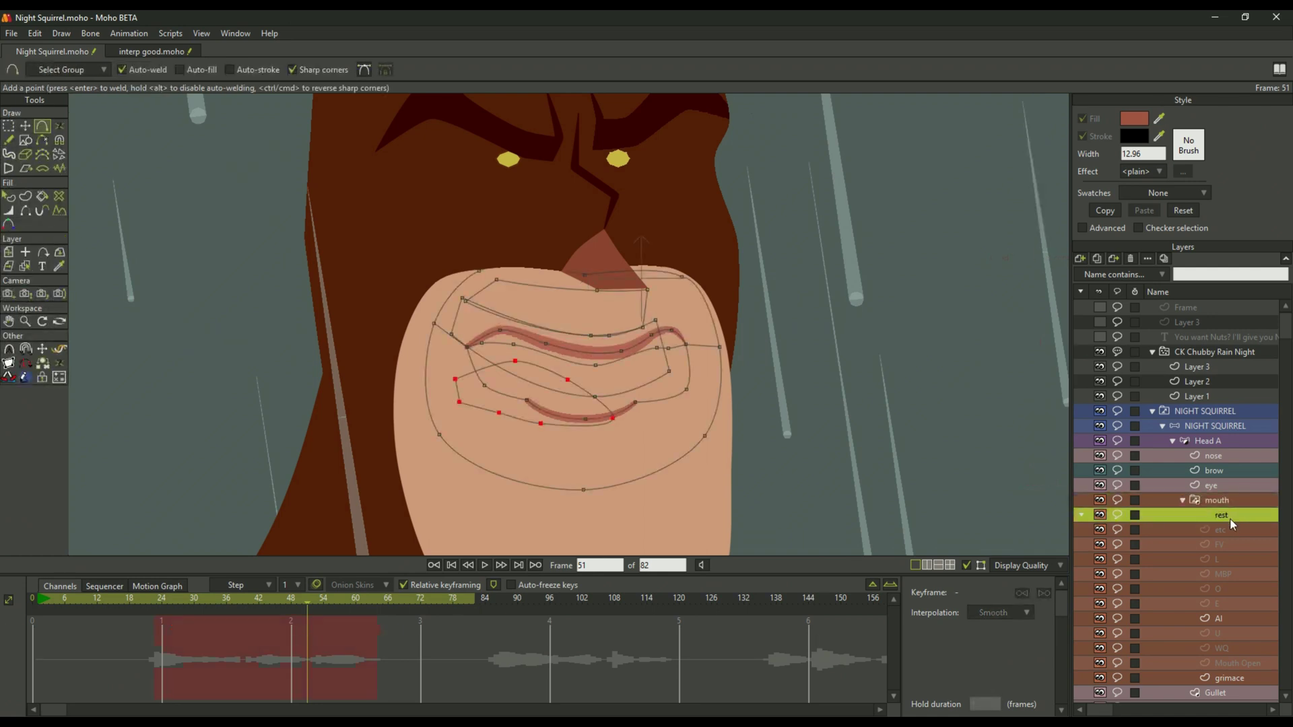
right_click(1223, 515)
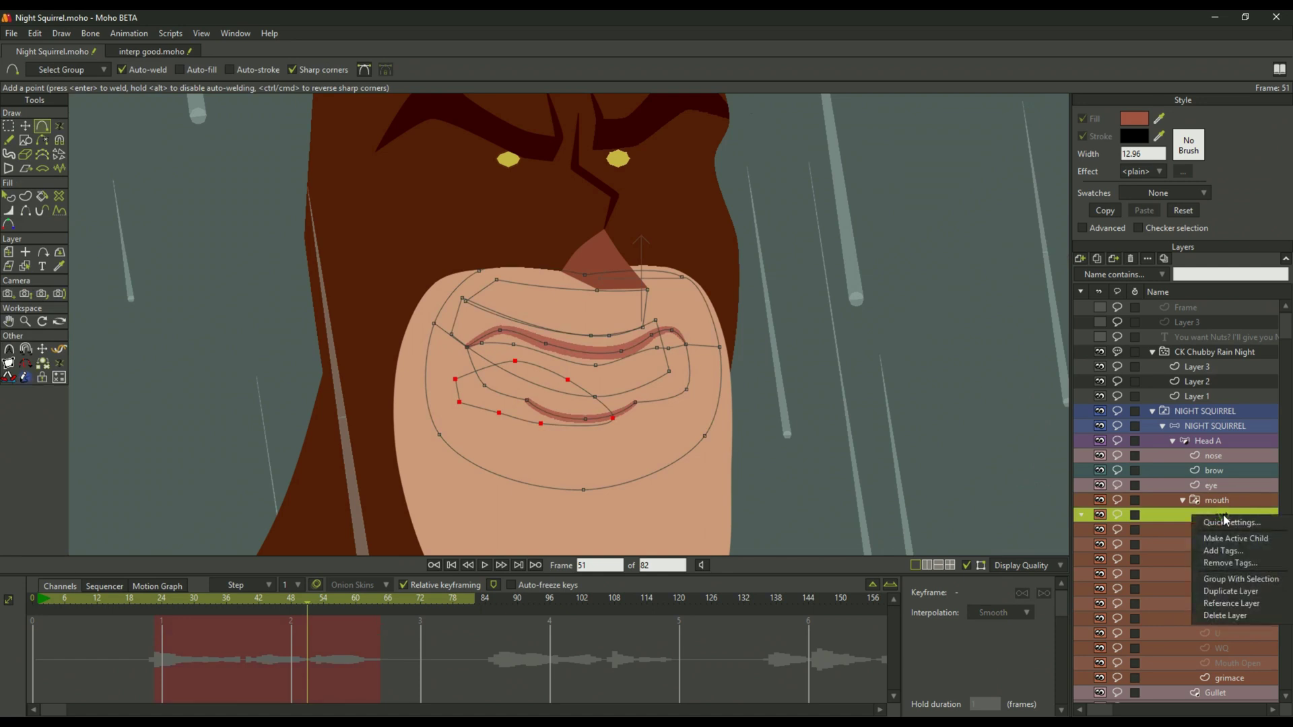
left_click(1241, 579)
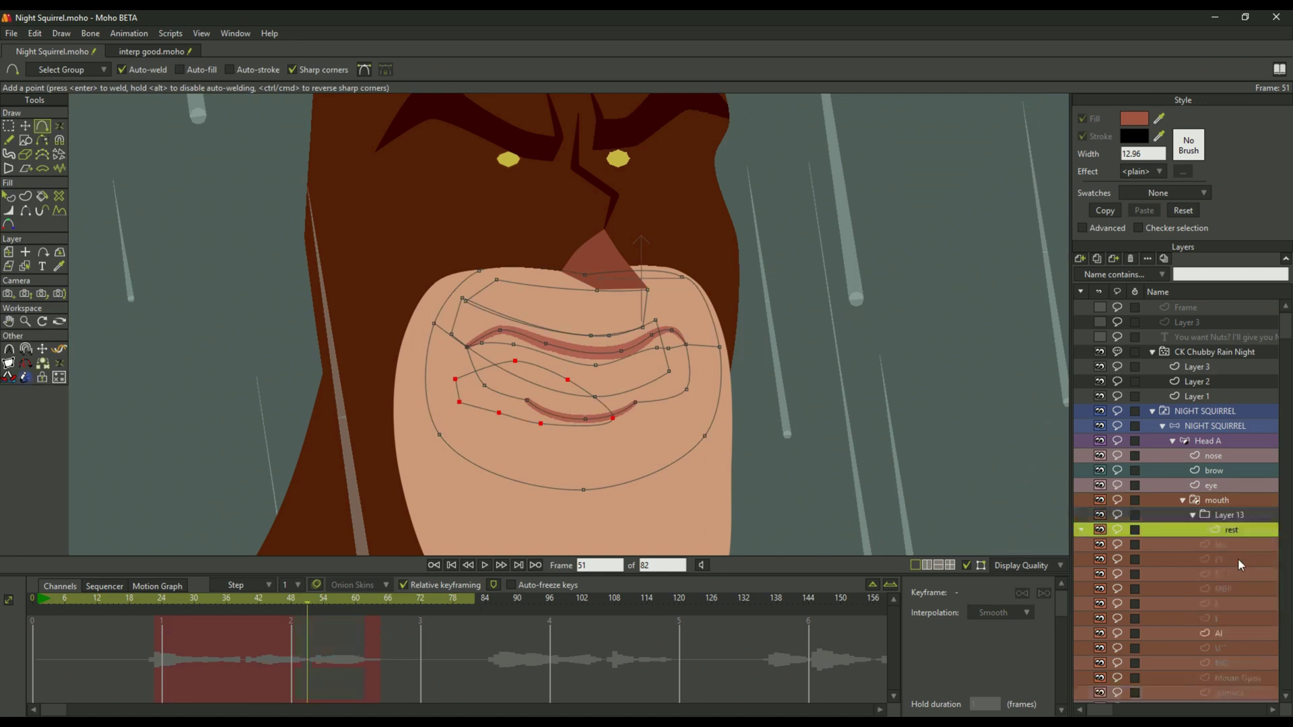
left_click(1193, 515)
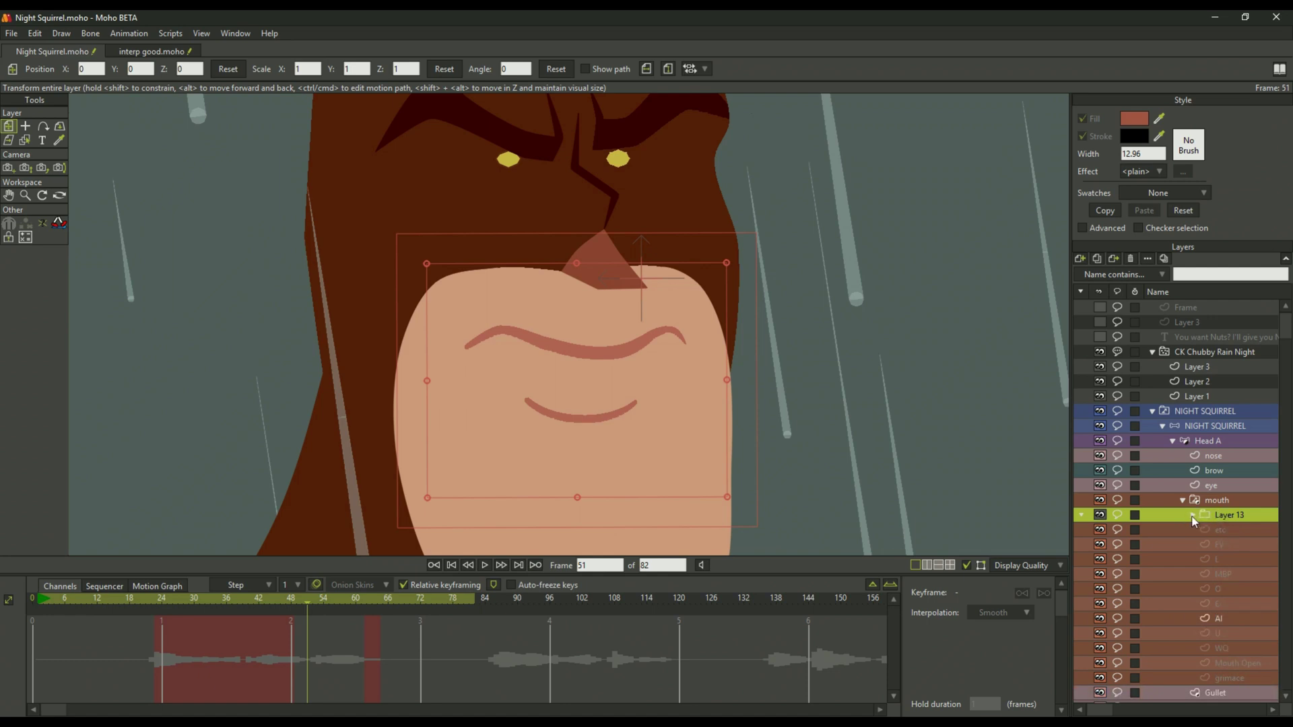
key("ctrl+z")
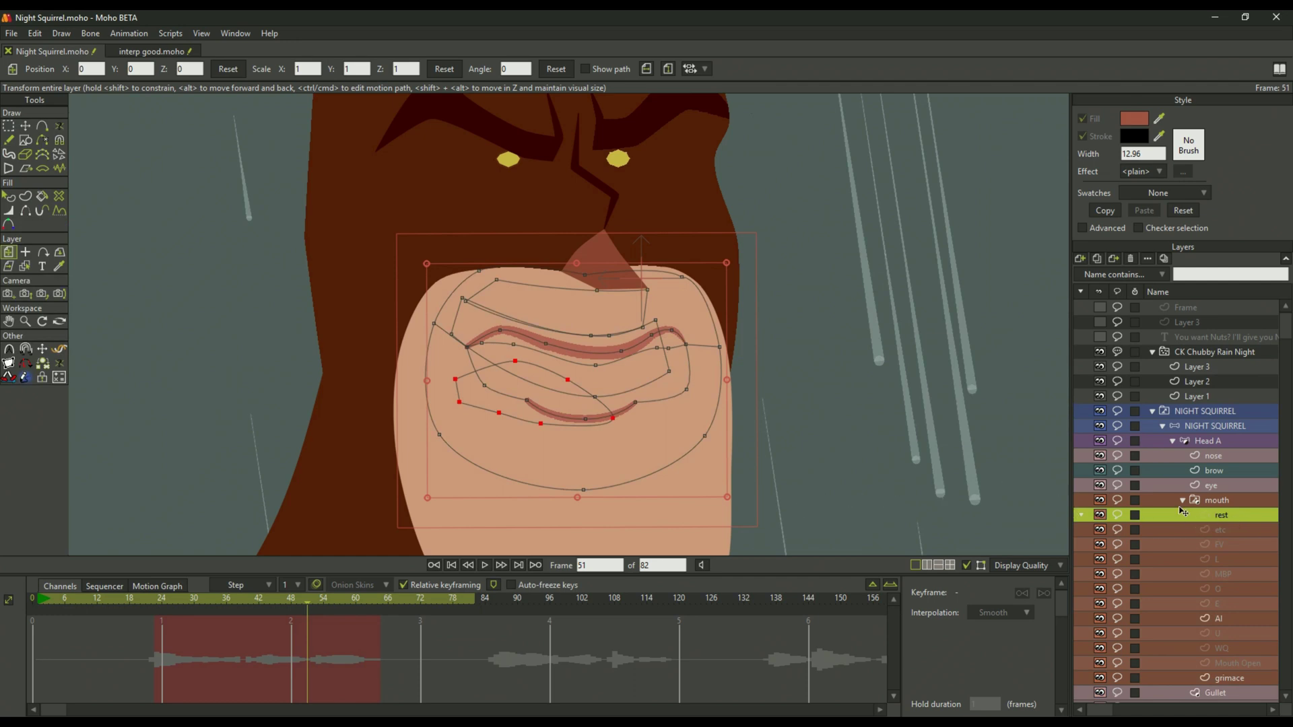
left_click(1205, 500)
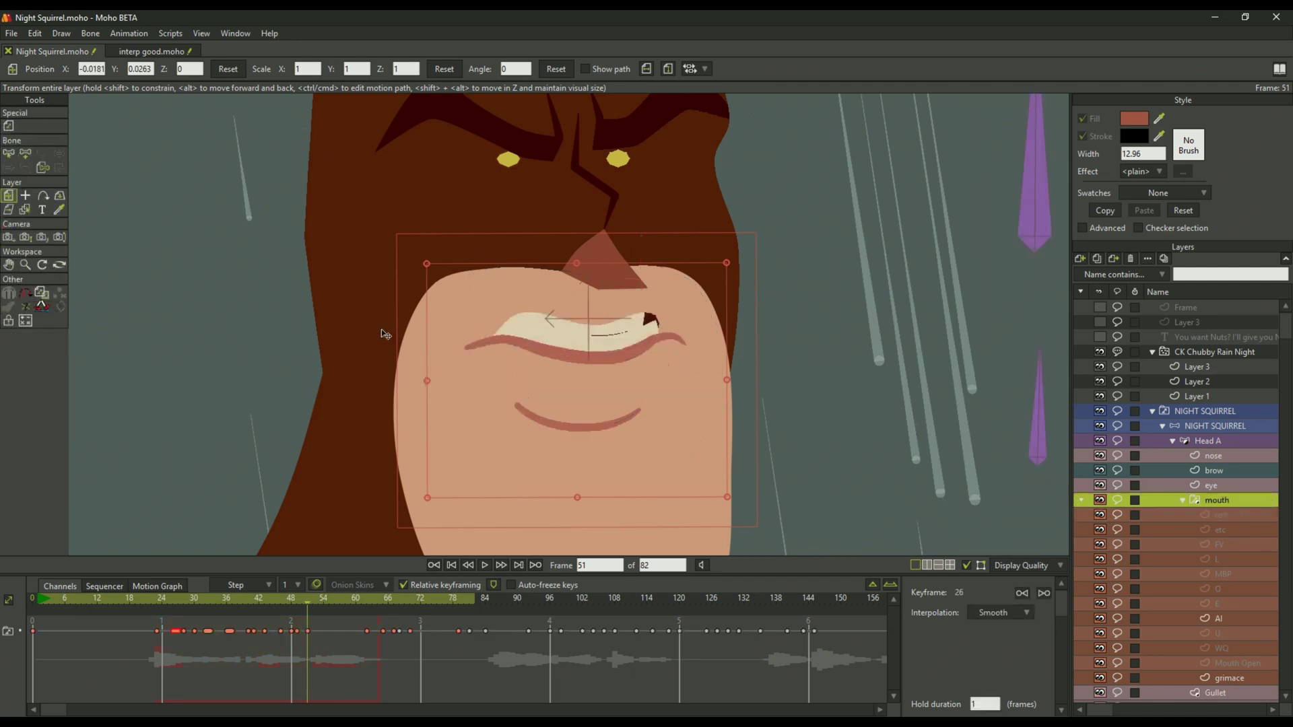
left_click(1229, 516)
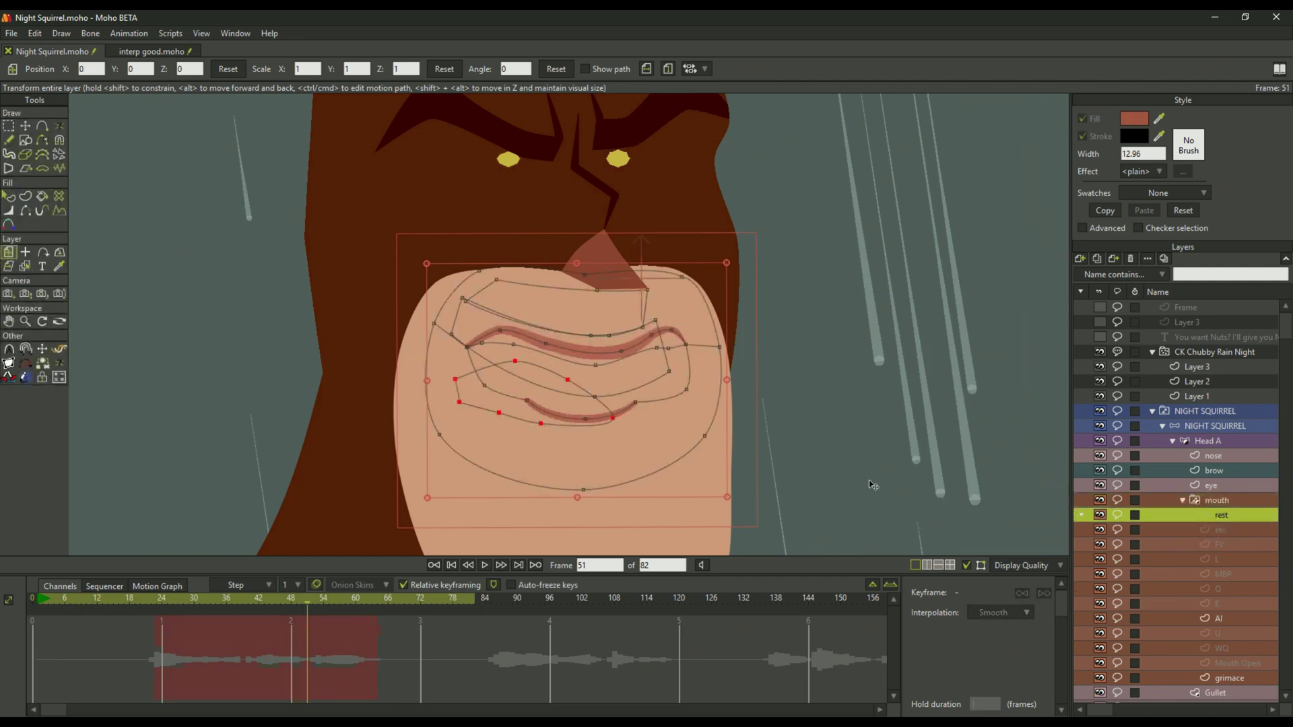
Select the teeth point group on the rest mouth layer
left_click(8, 126)
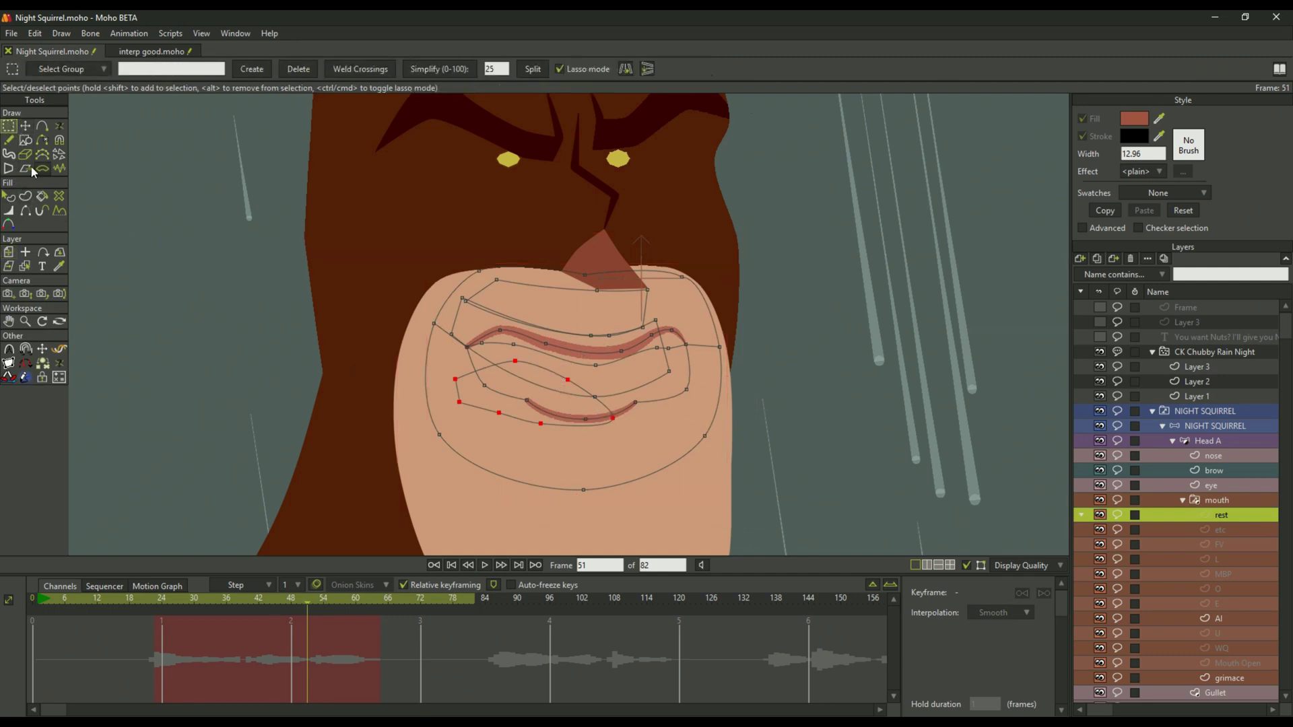
left_click(25, 126)
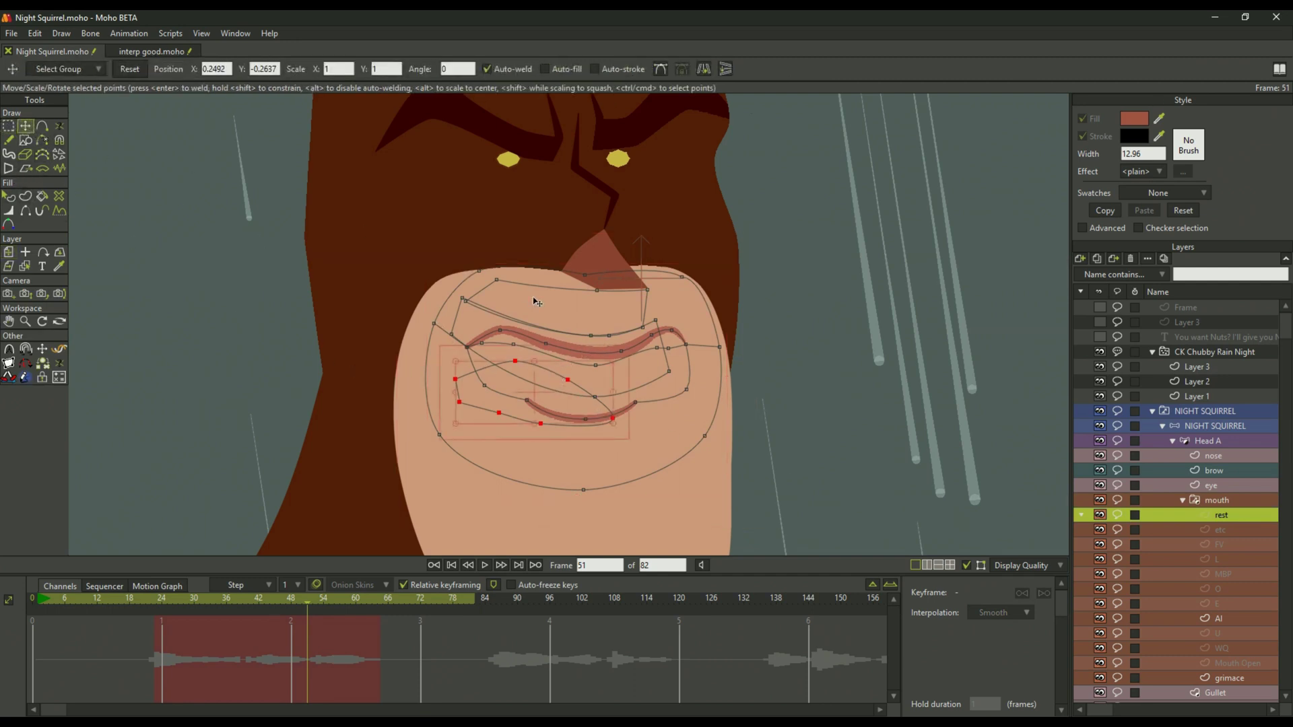
left_click(8, 126)
left_click(85, 70)
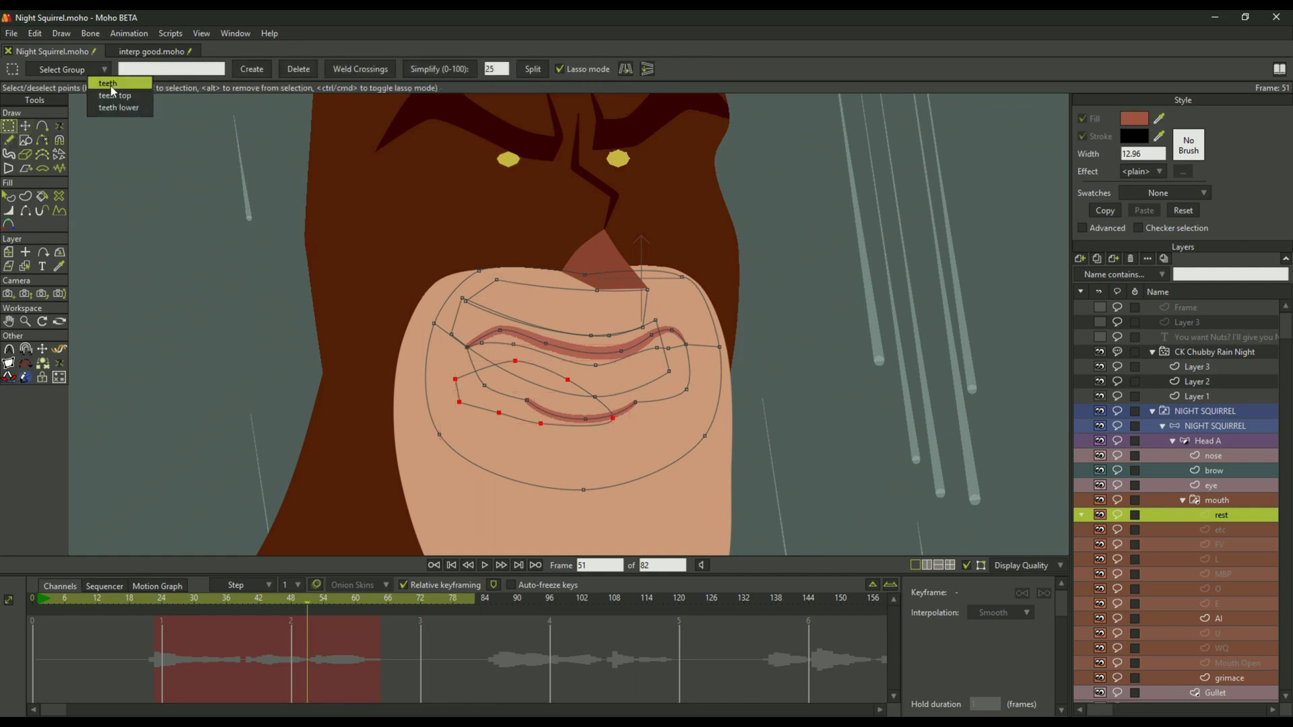
left_click(111, 94)
Move the teeth points and the inner mouth shape off to the right of the face
left_click(25, 126)
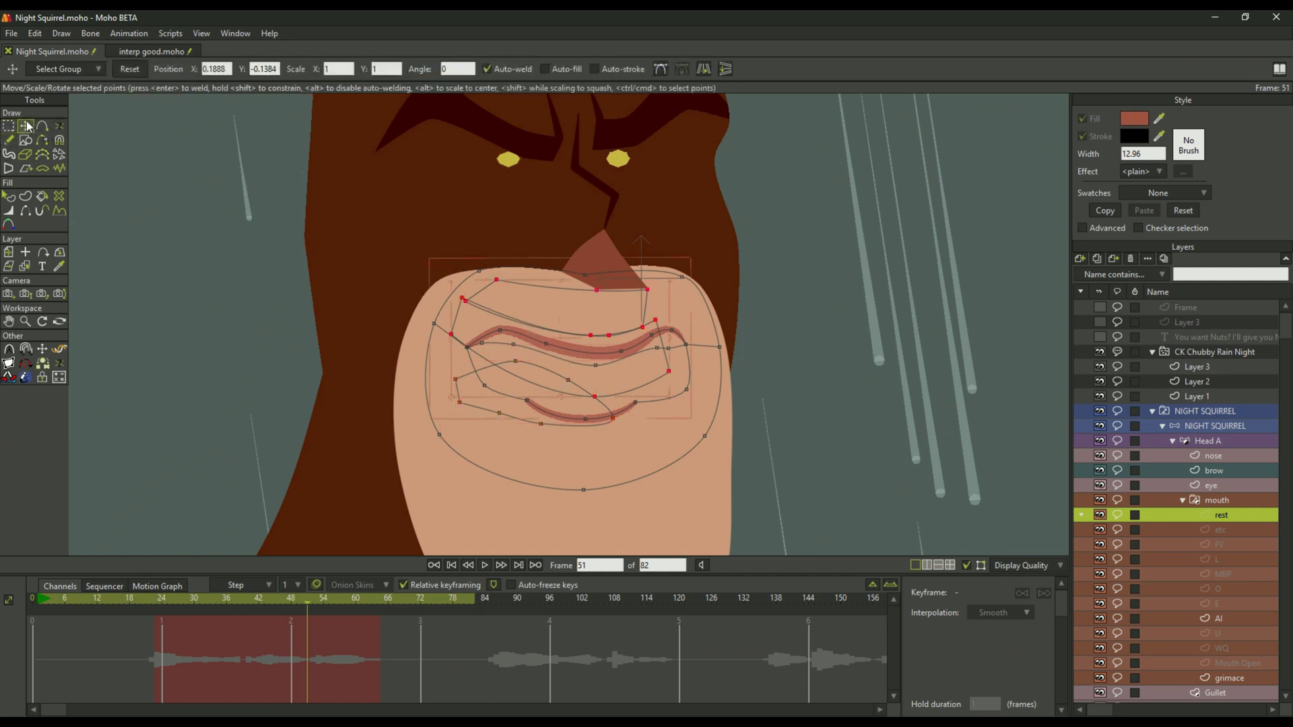
left_click_drag(331, 385, 667, 412)
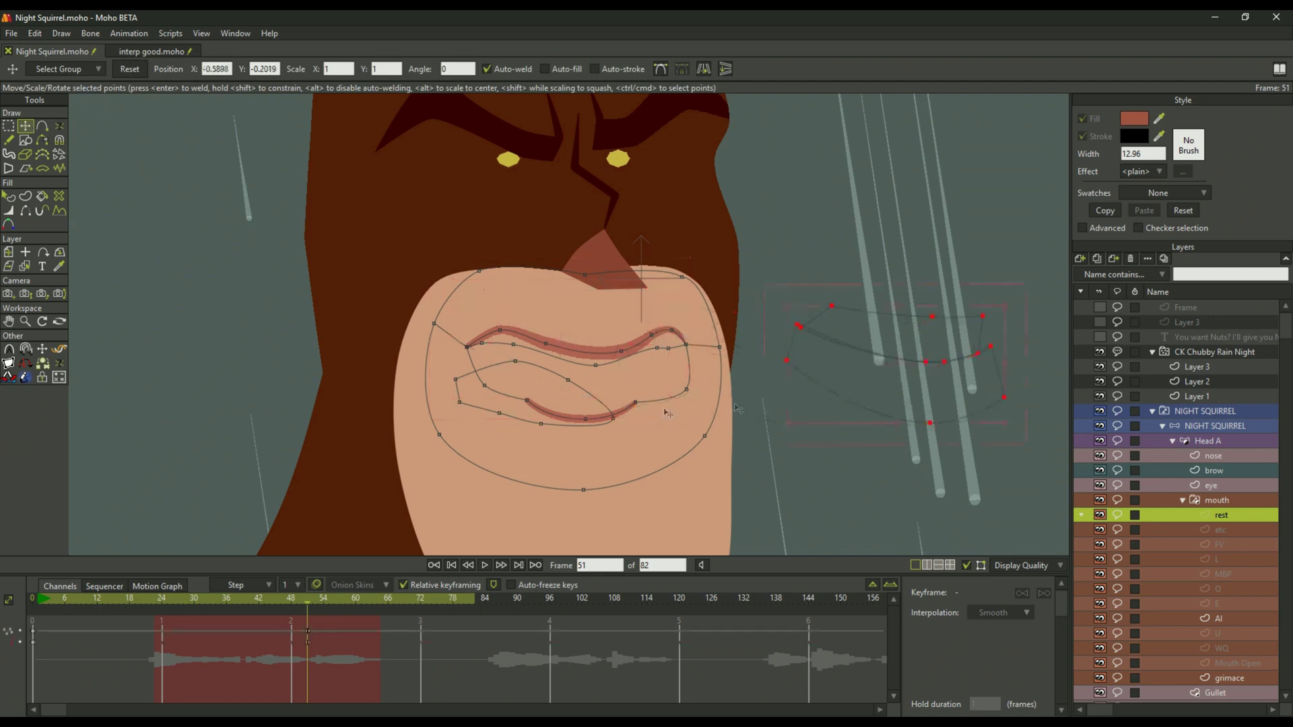
double_click(584, 391)
left_click_drag(580, 391, 862, 487)
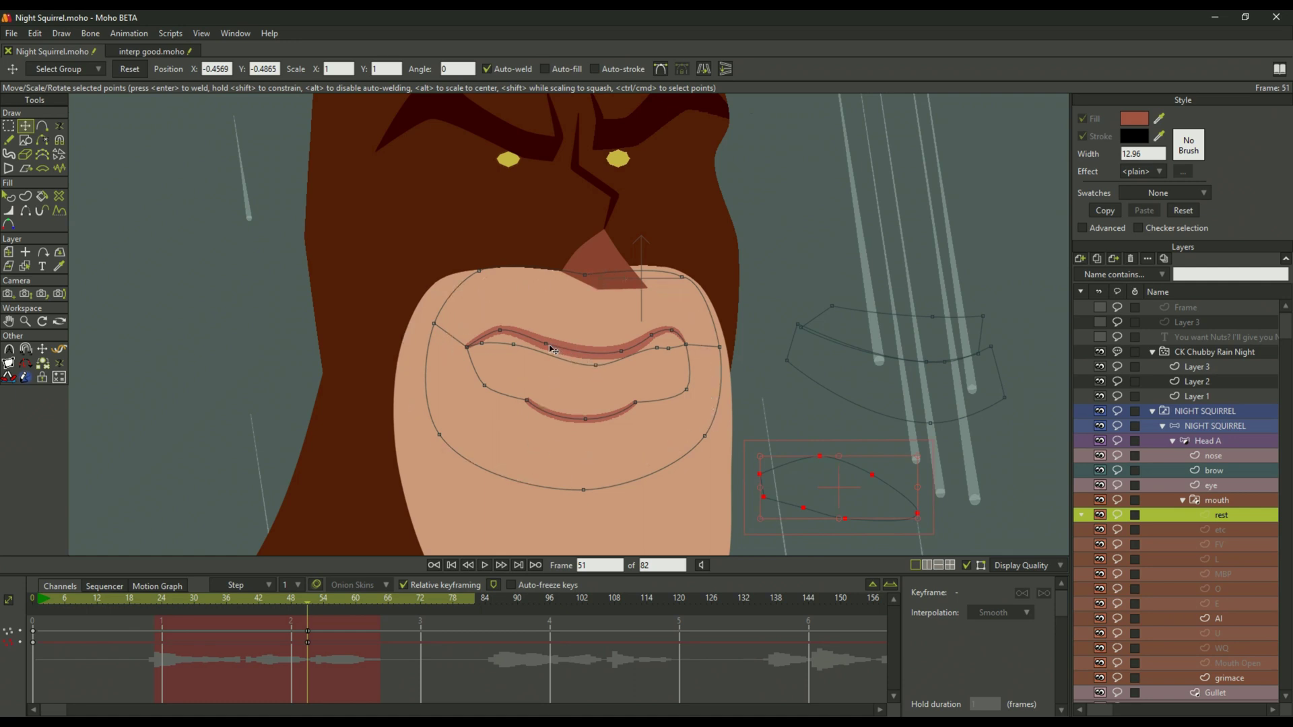
Drag the lip points into an open smile and move the spare lip curve onto the mouth
mouse_move(553, 352)
left_mouse_down()
mouse_move(549, 379)
mouse_move(547, 340)
left_mouse_up()
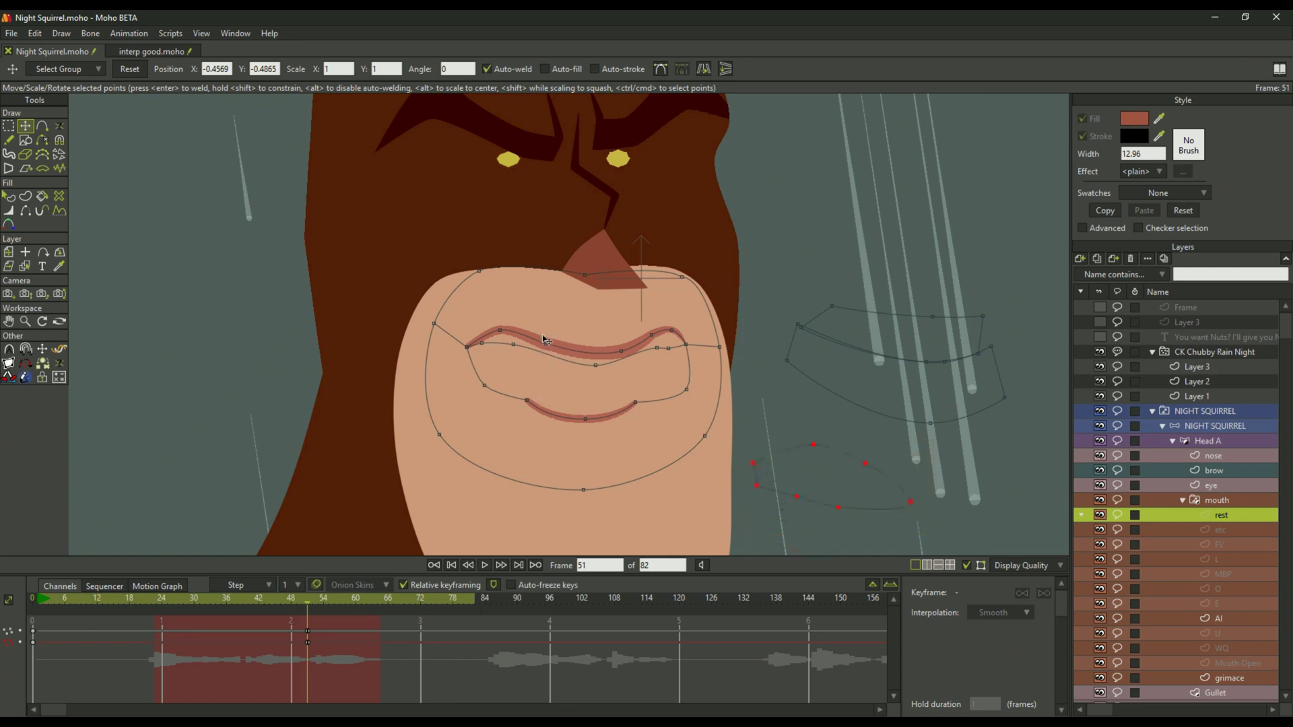
left_click(8, 126)
left_click(26, 126)
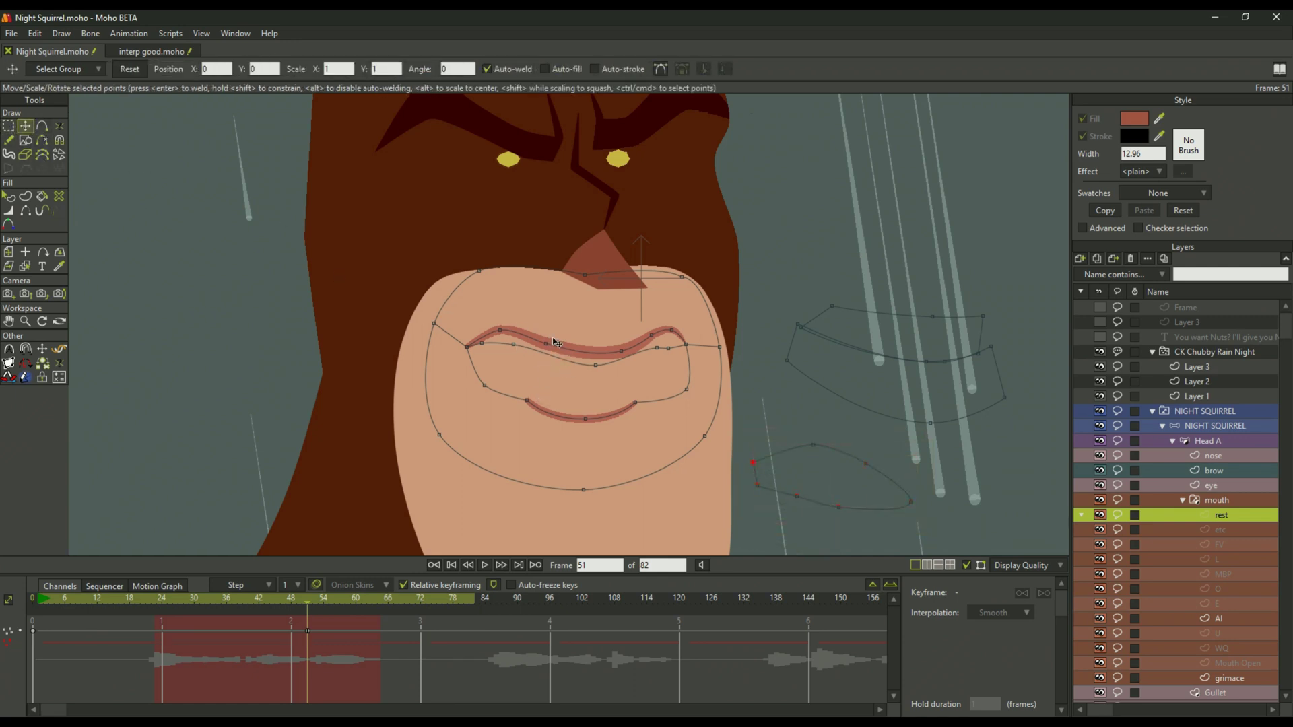
mouse_move(514, 345)
left_mouse_down()
mouse_move(526, 389)
mouse_move(497, 351)
left_mouse_up()
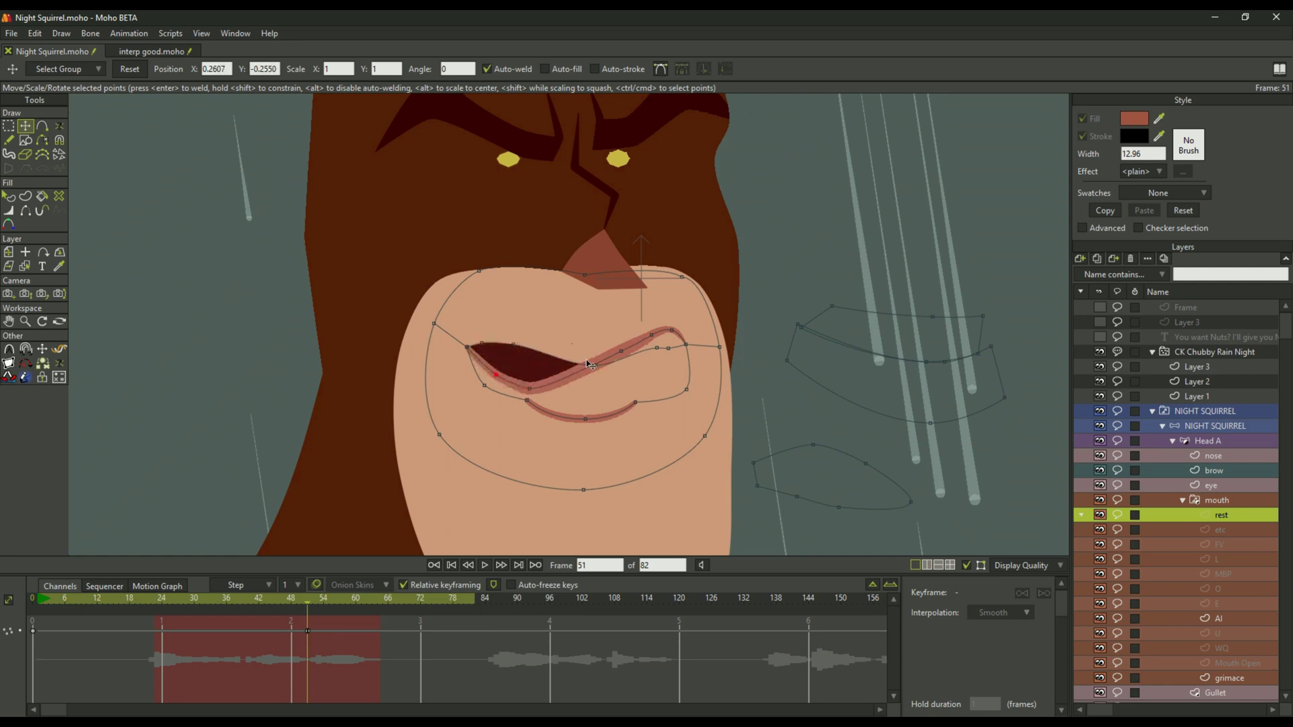
left_click_drag(587, 364, 679, 368)
left_click_drag(586, 365, 657, 385)
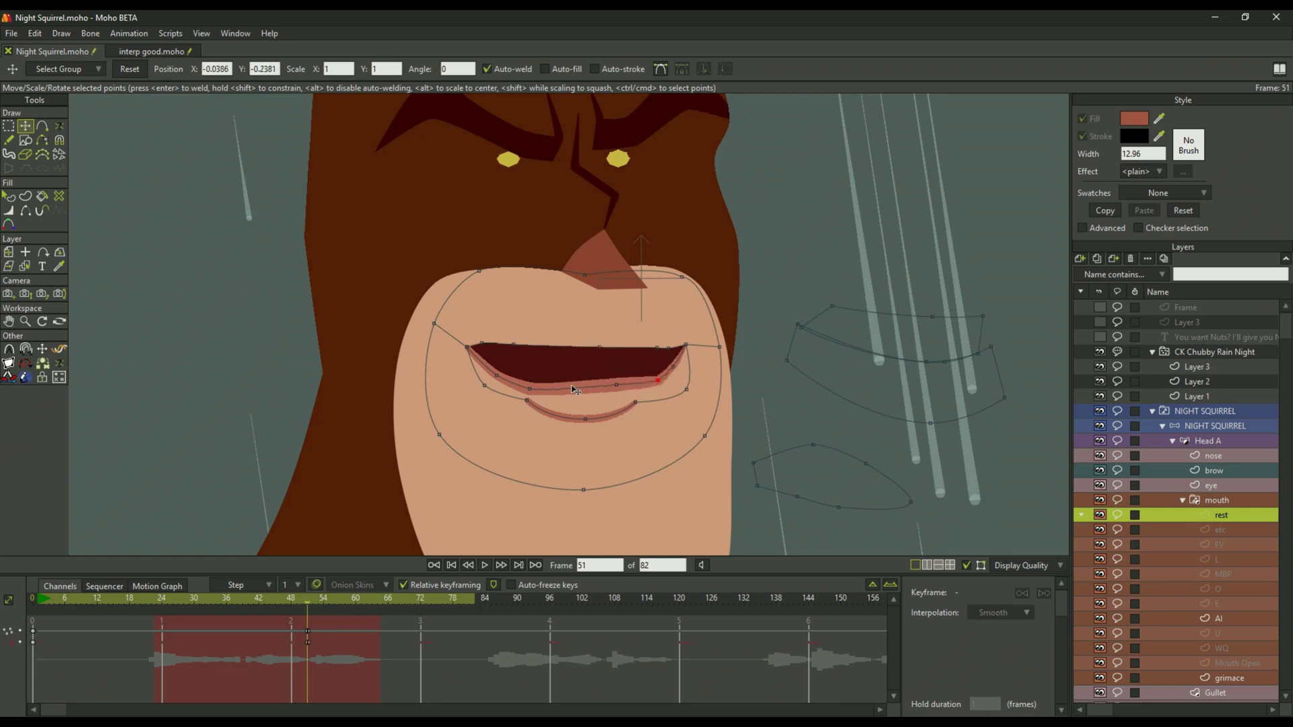
left_click_drag(529, 389, 532, 382)
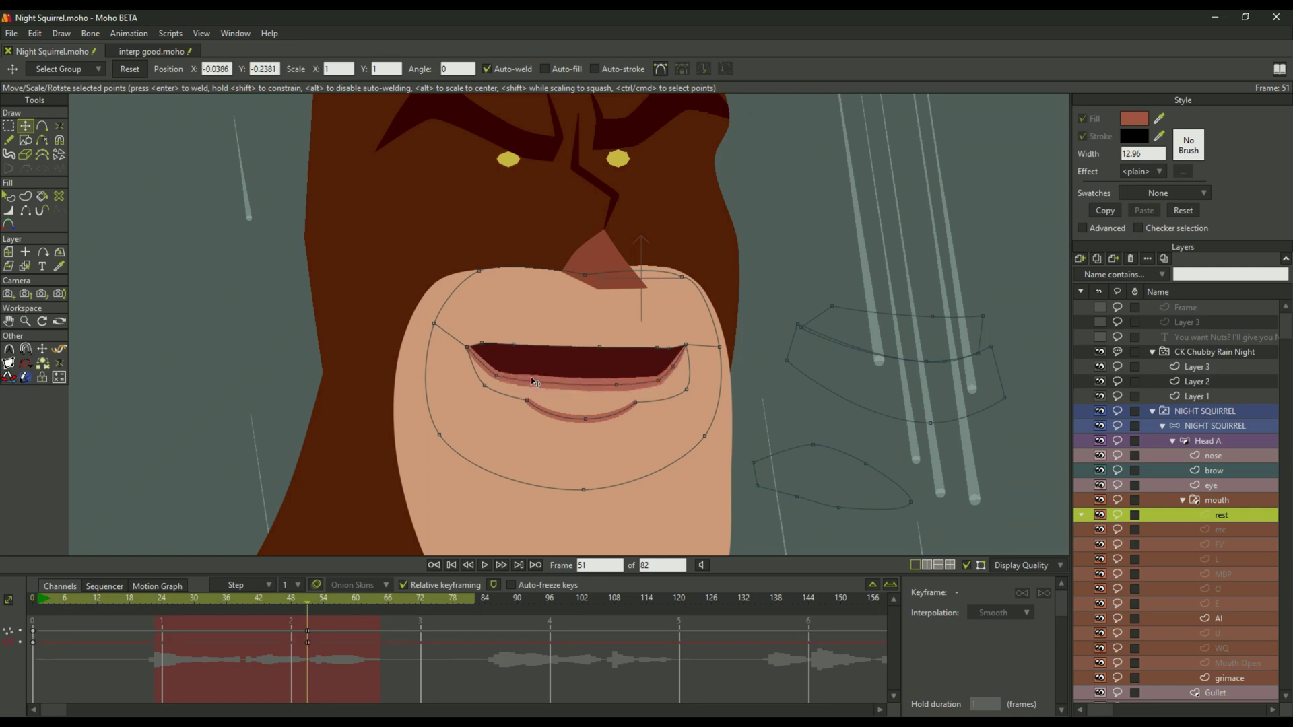
double_click(909, 321)
left_click_drag(909, 327, 495, 350)
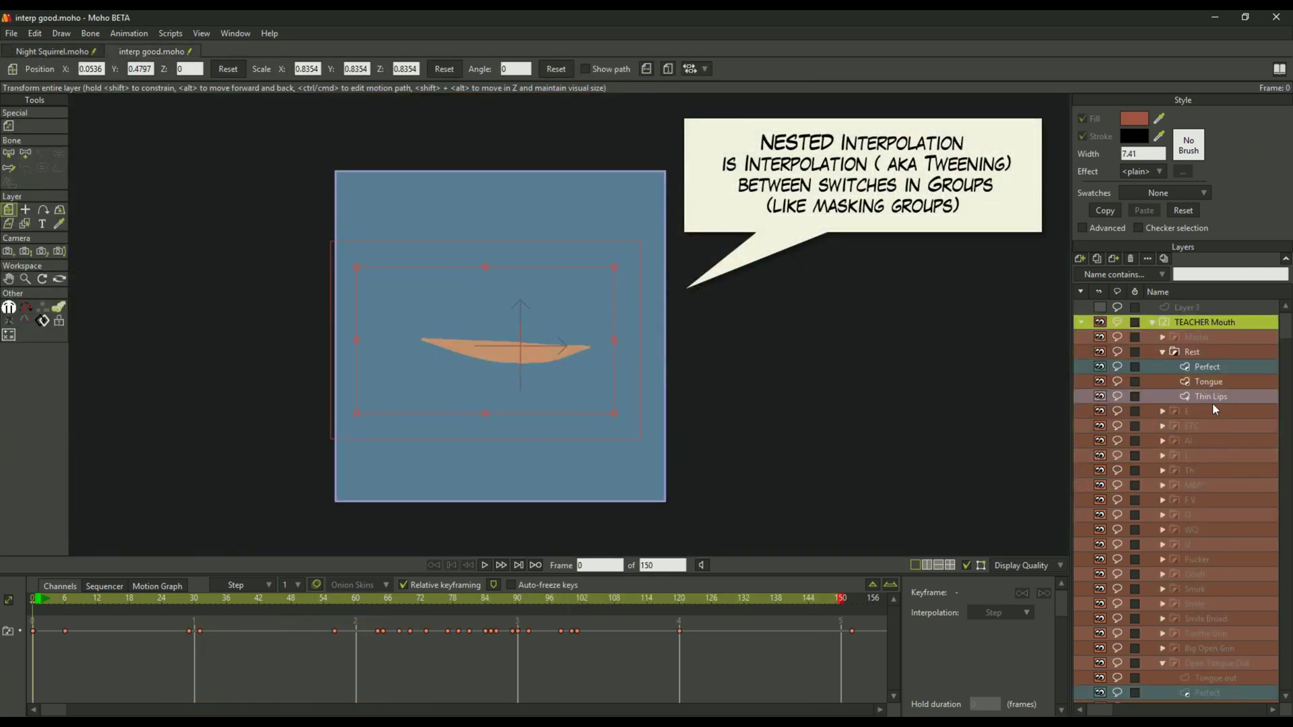
Collapse Rest, show the E shape, and inspect its Thin Lips, Tongue and Perfect layers
left_click(1162, 351)
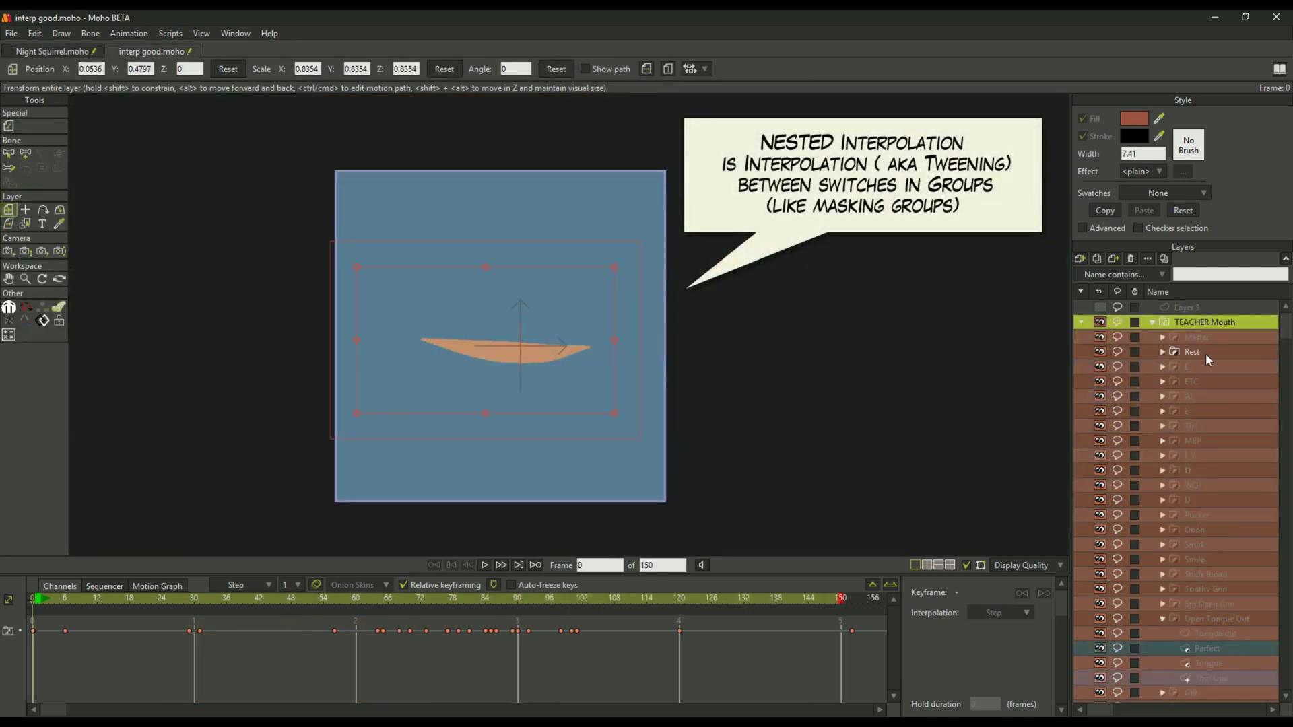
left_click(1206, 353)
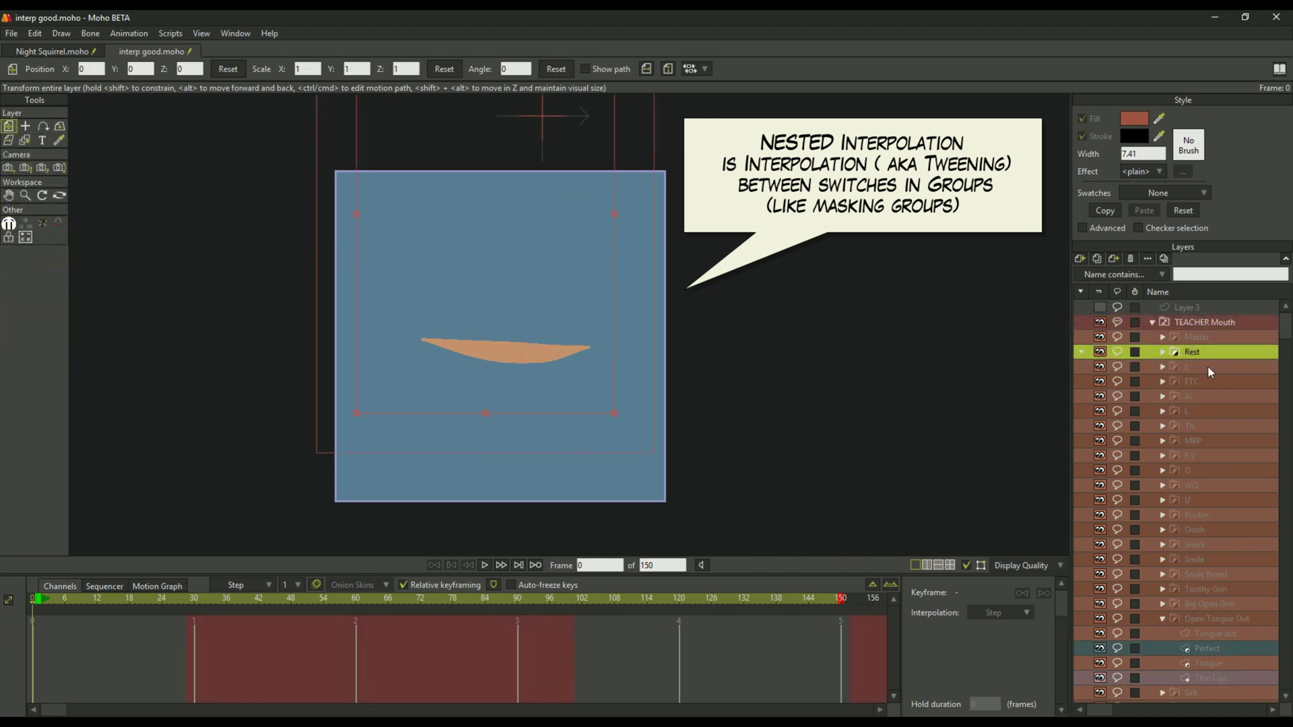
left_click(1207, 366)
left_click(1163, 366)
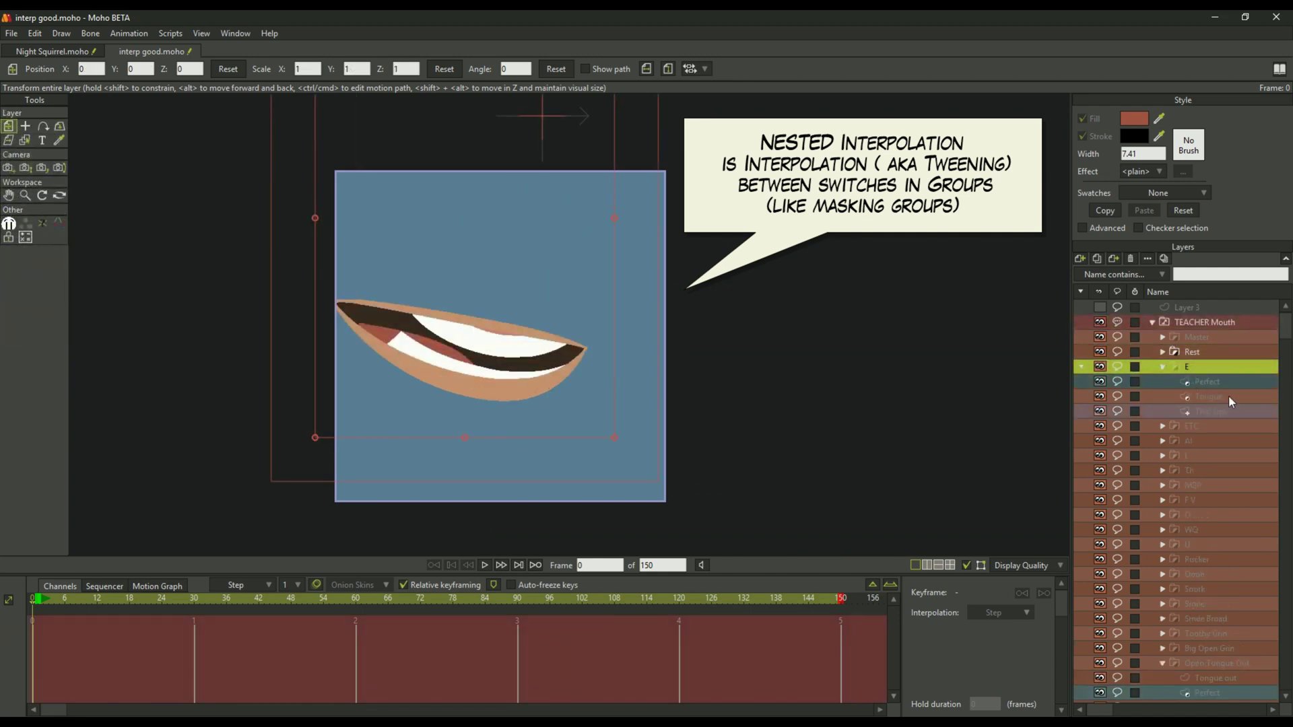
left_click(1216, 413)
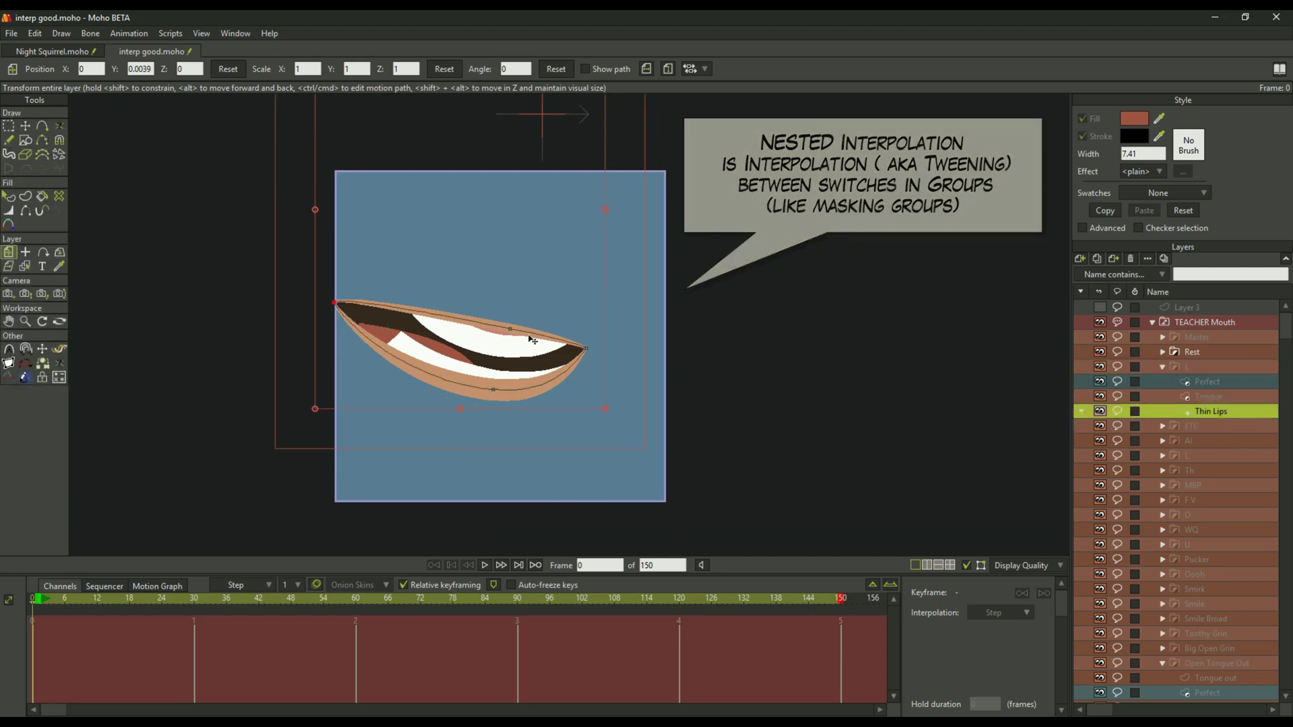
left_click(1205, 398)
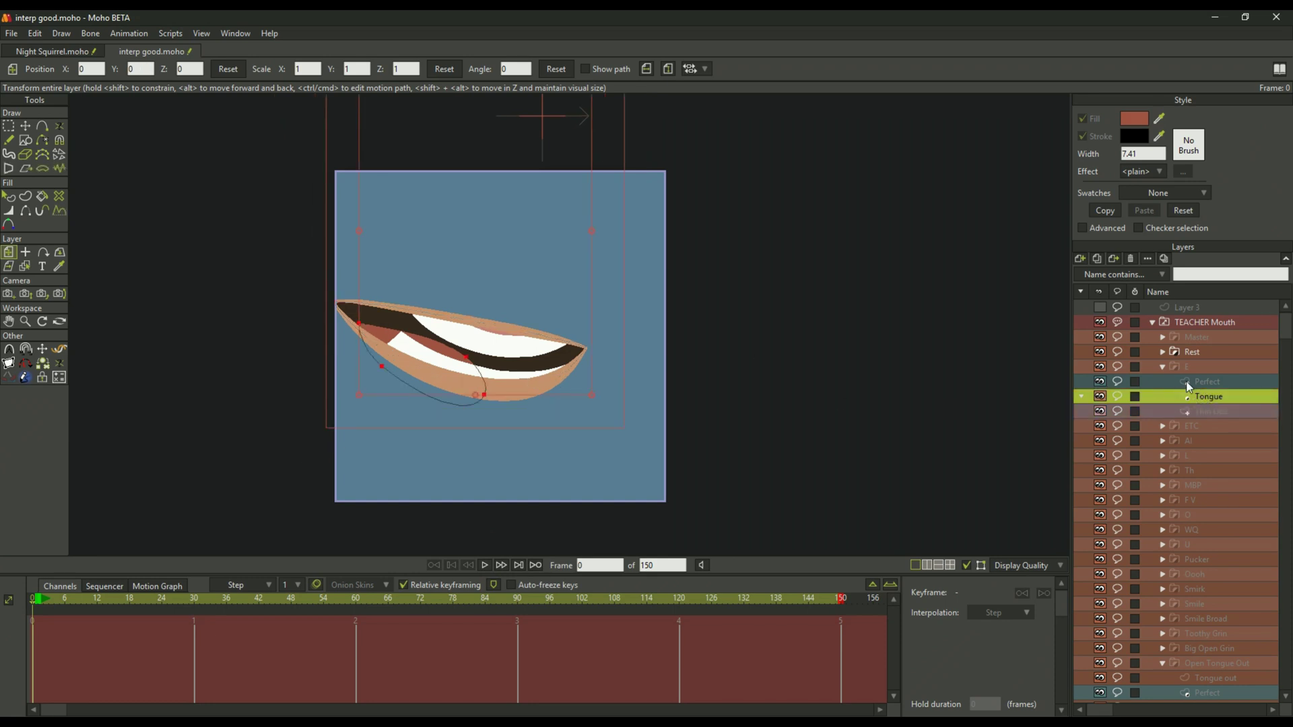
left_click(1210, 383)
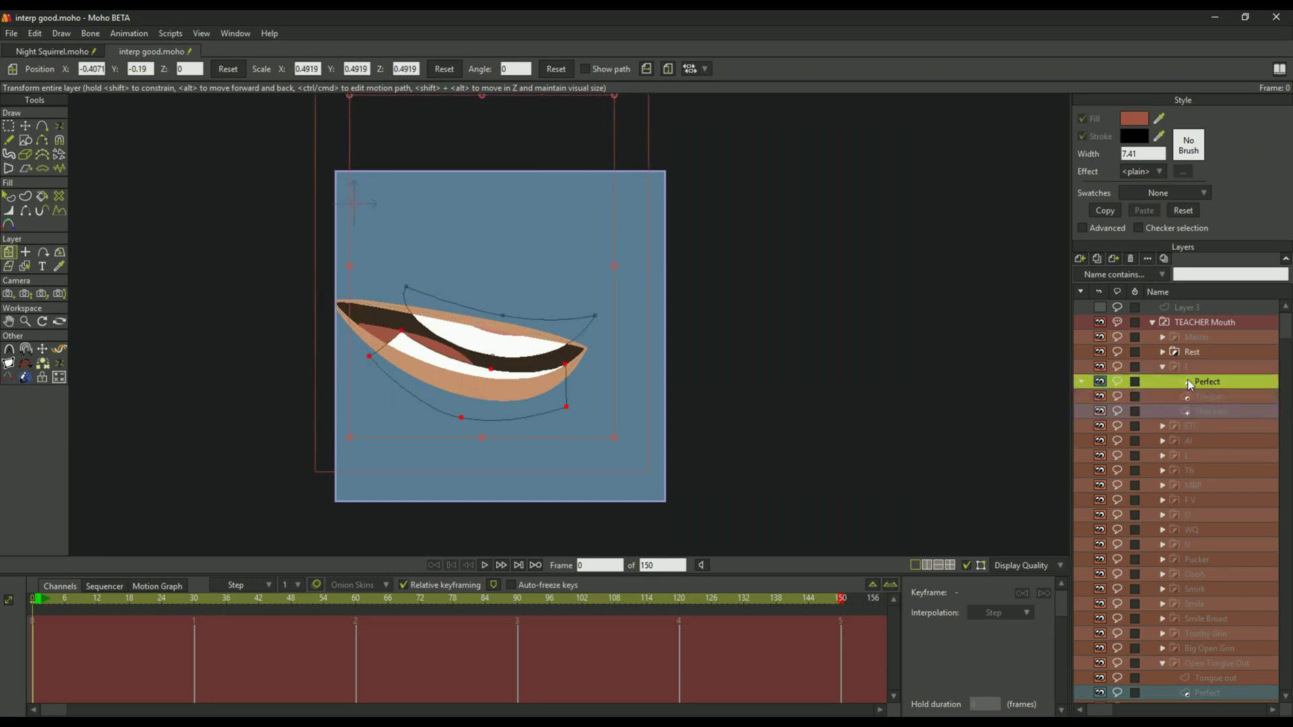
left_click(1164, 368)
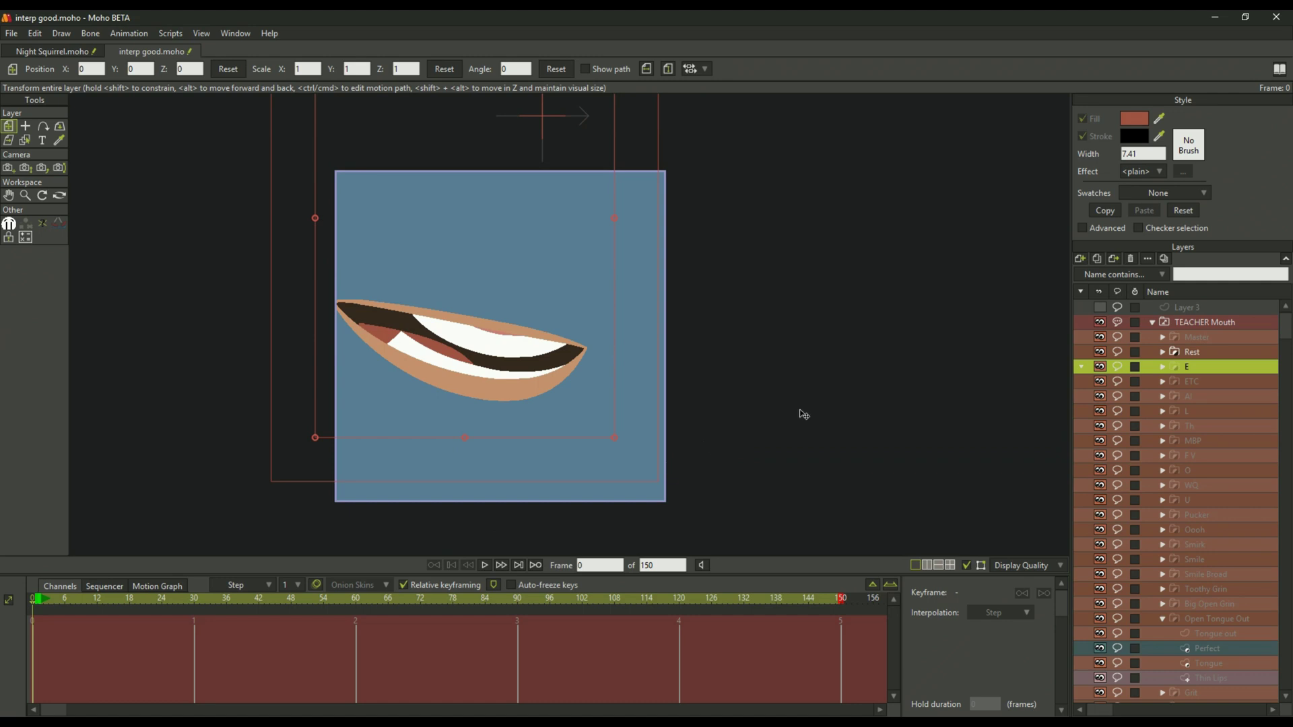
Uncheck Interpolate sub-layers for TEACHER Mouth and scrub to see the stepped mouth changes
double_click(1198, 322)
left_click(801, 130)
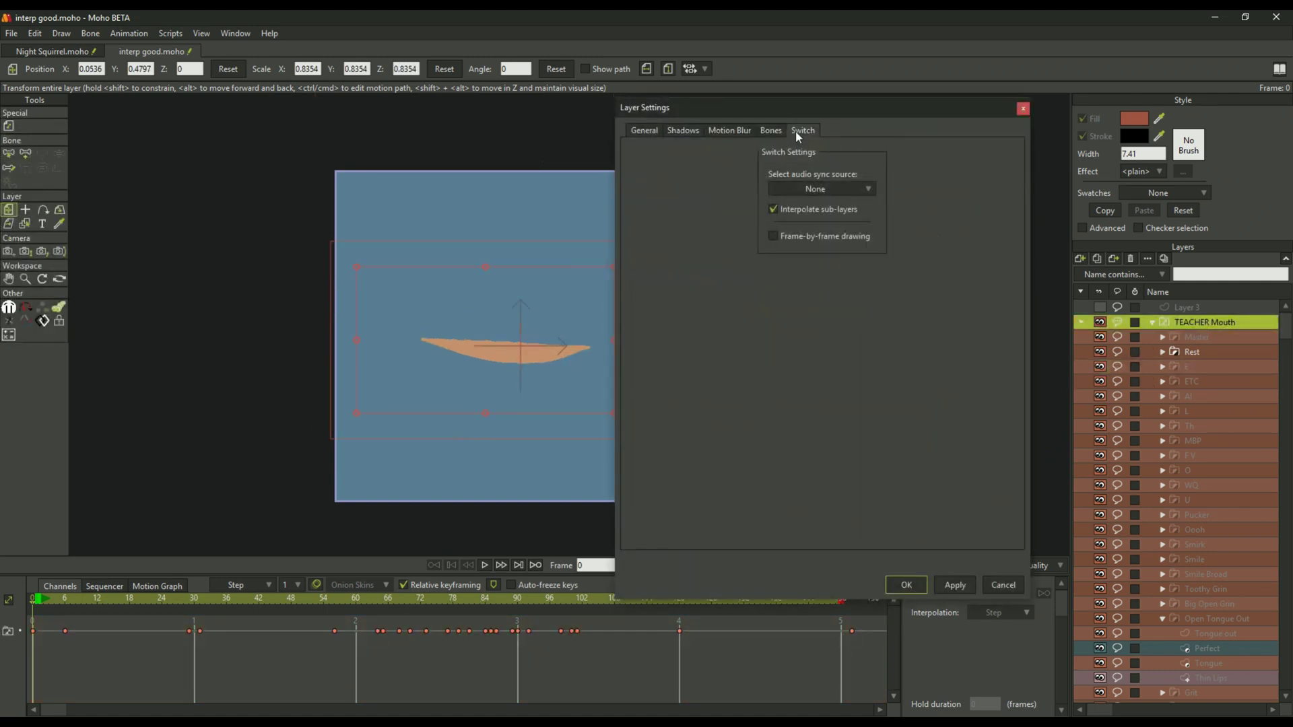
left_click(953, 586)
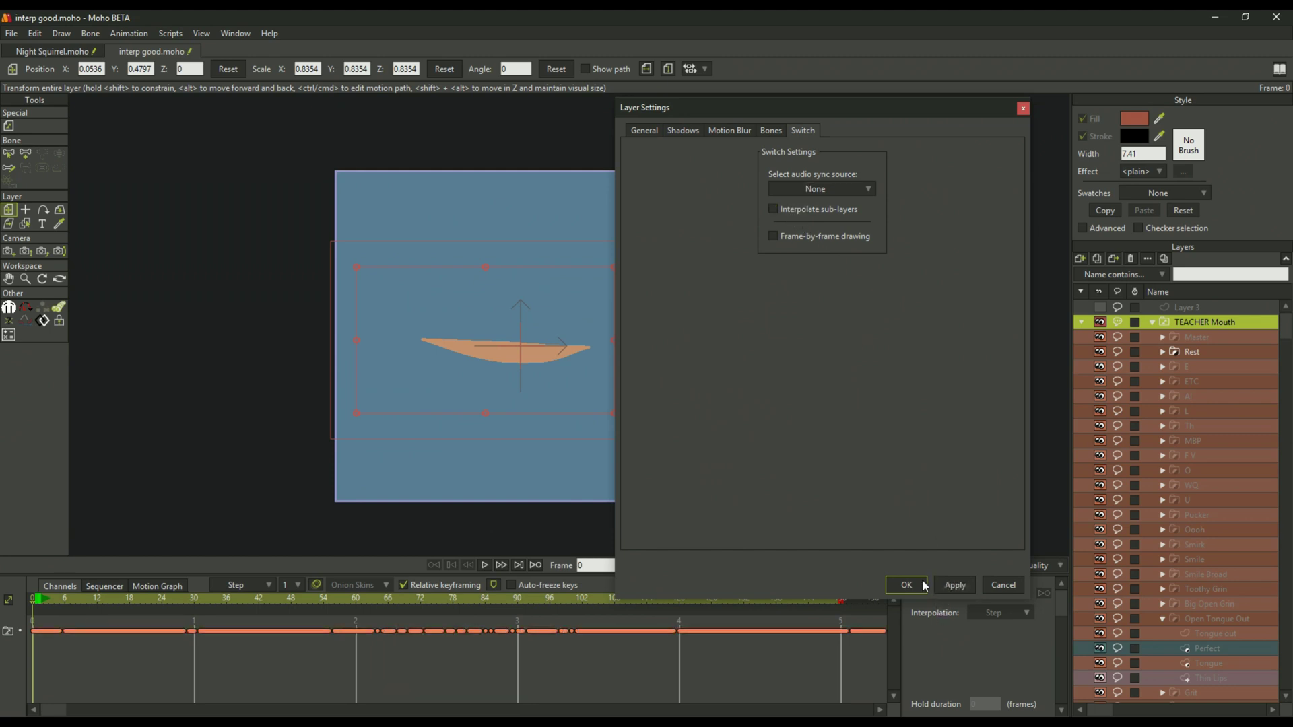
left_click(906, 584)
left_click_drag(320, 604, 350, 591)
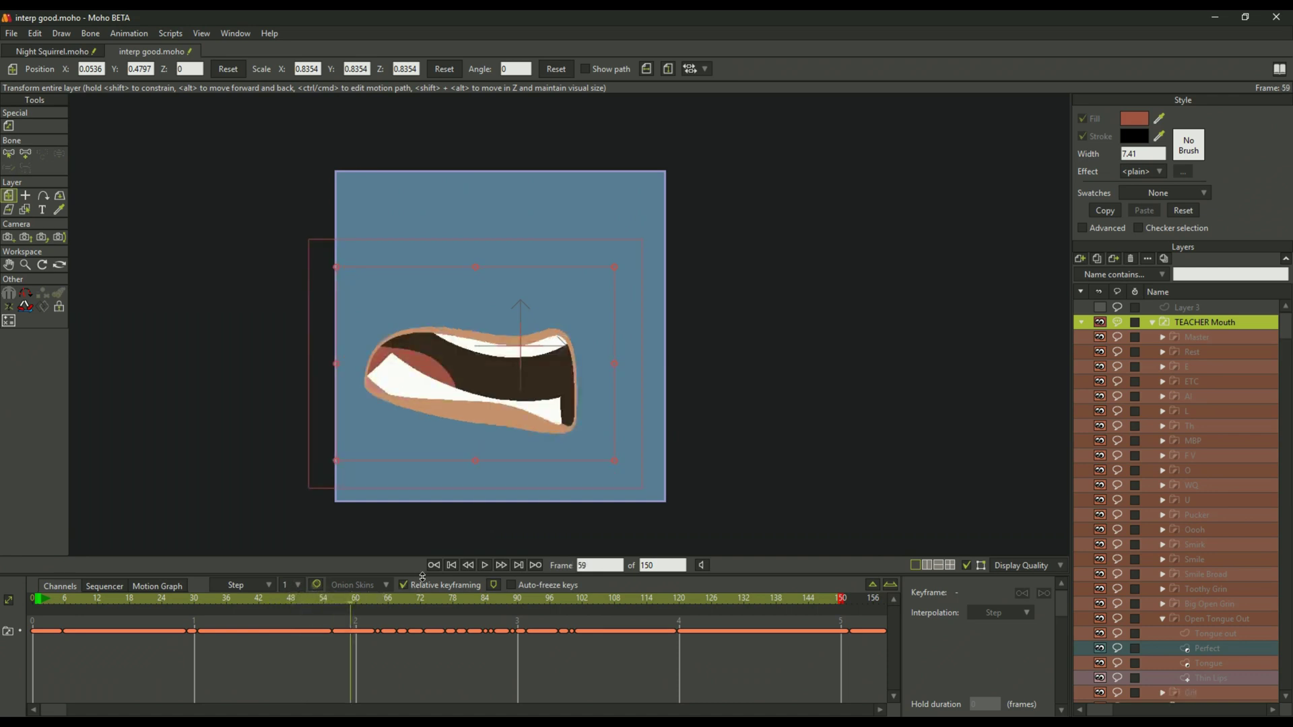
Turn on Interpolate sub-layers in TEACHER Mouth's Switch settings and preview the tween from frame 31
left_click(200, 601)
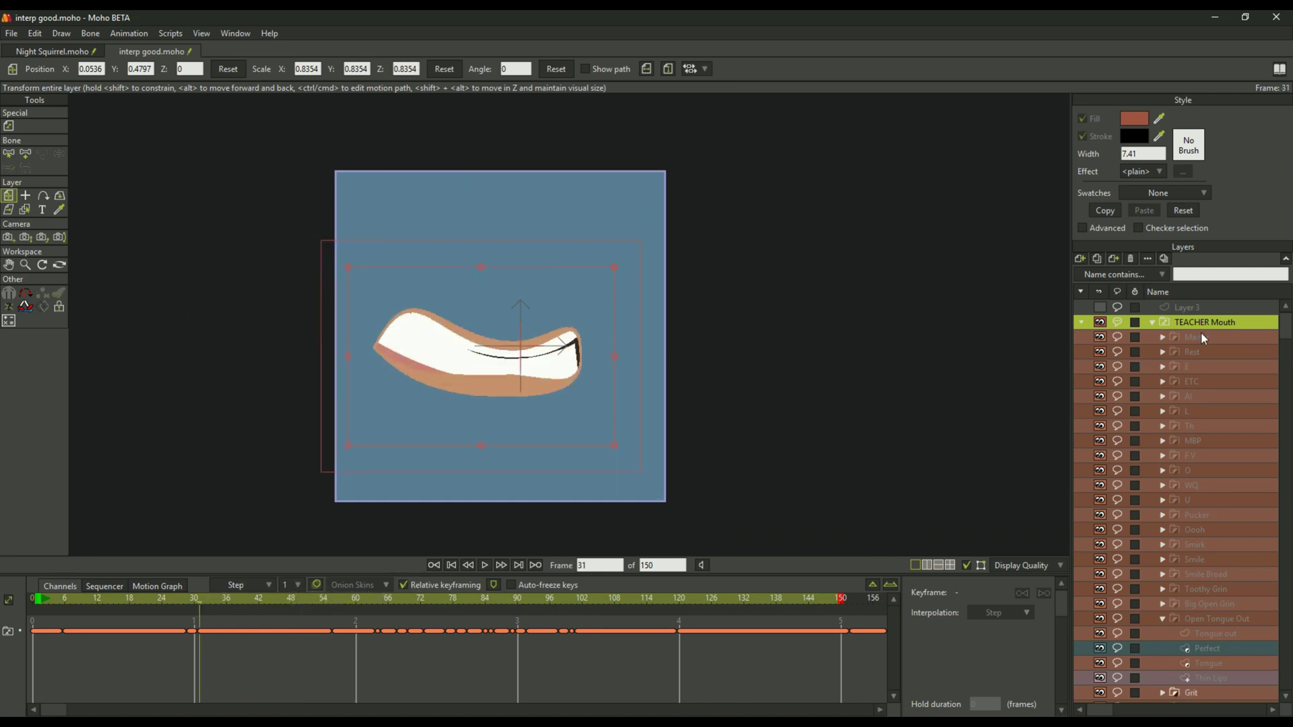
right_click(1229, 318)
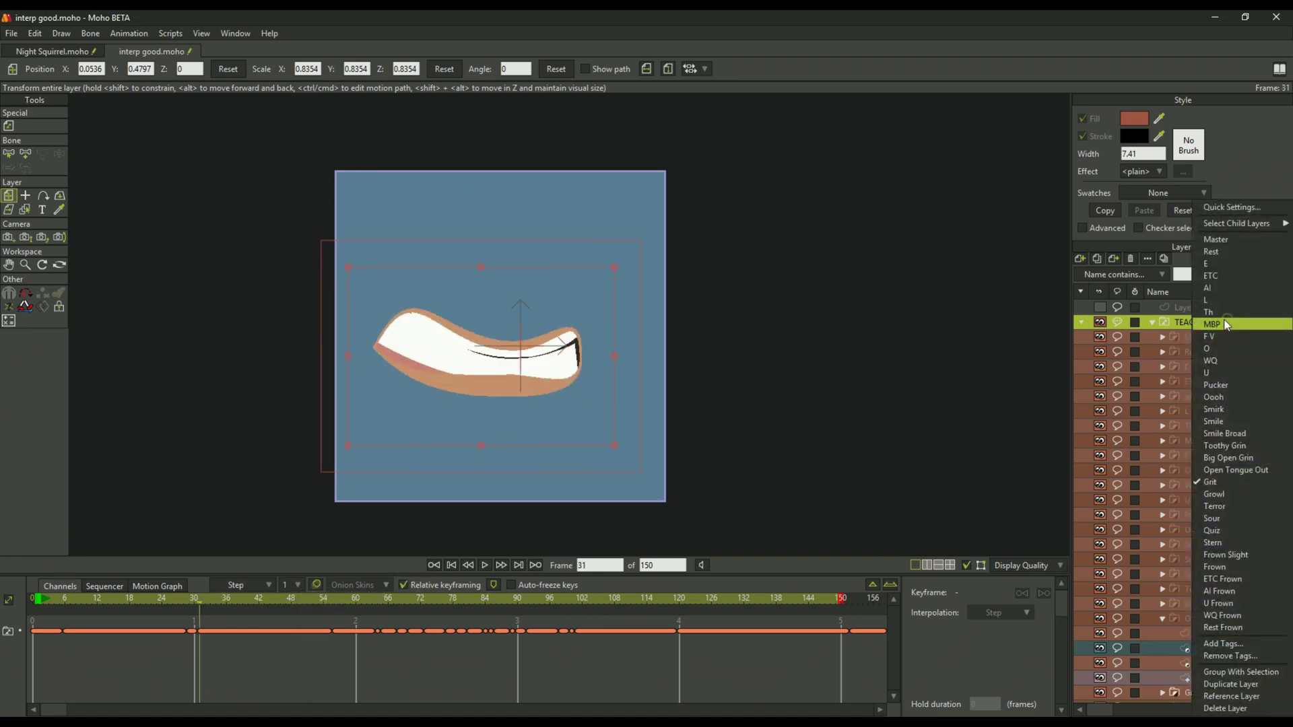
left_click(1168, 324)
double_click(1168, 323)
left_click(803, 131)
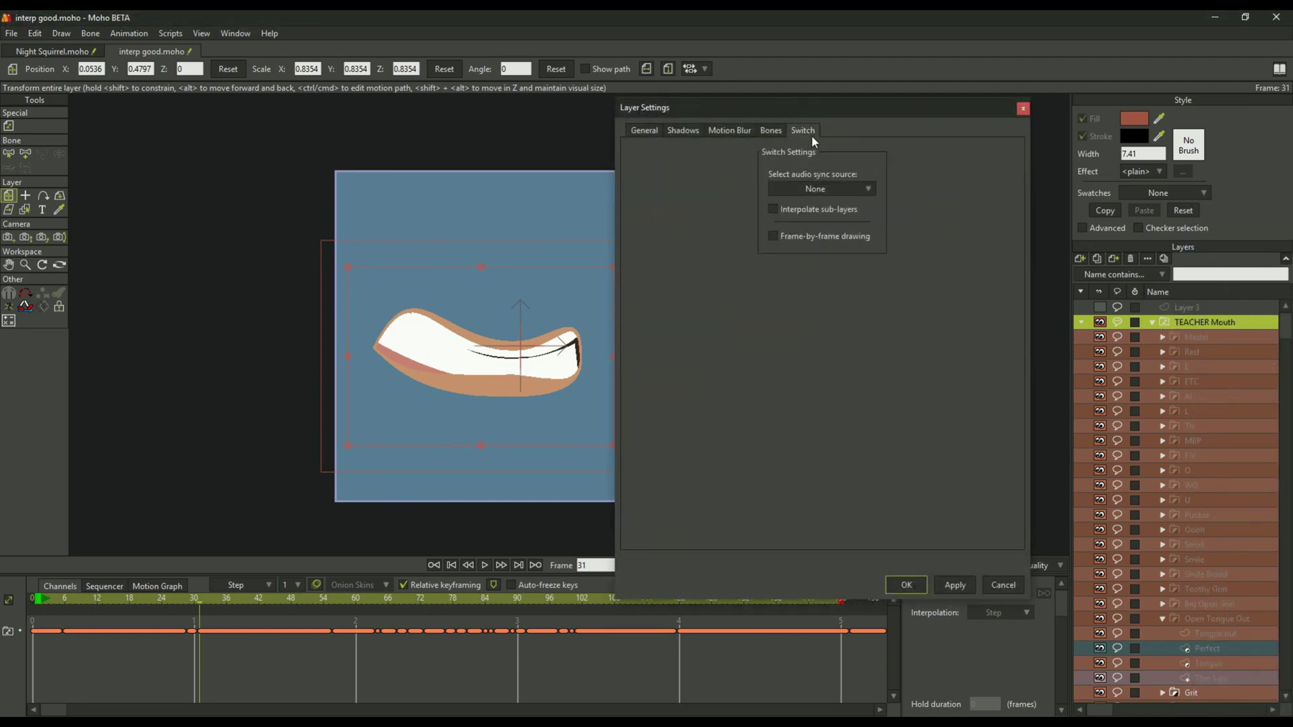
left_click(799, 212)
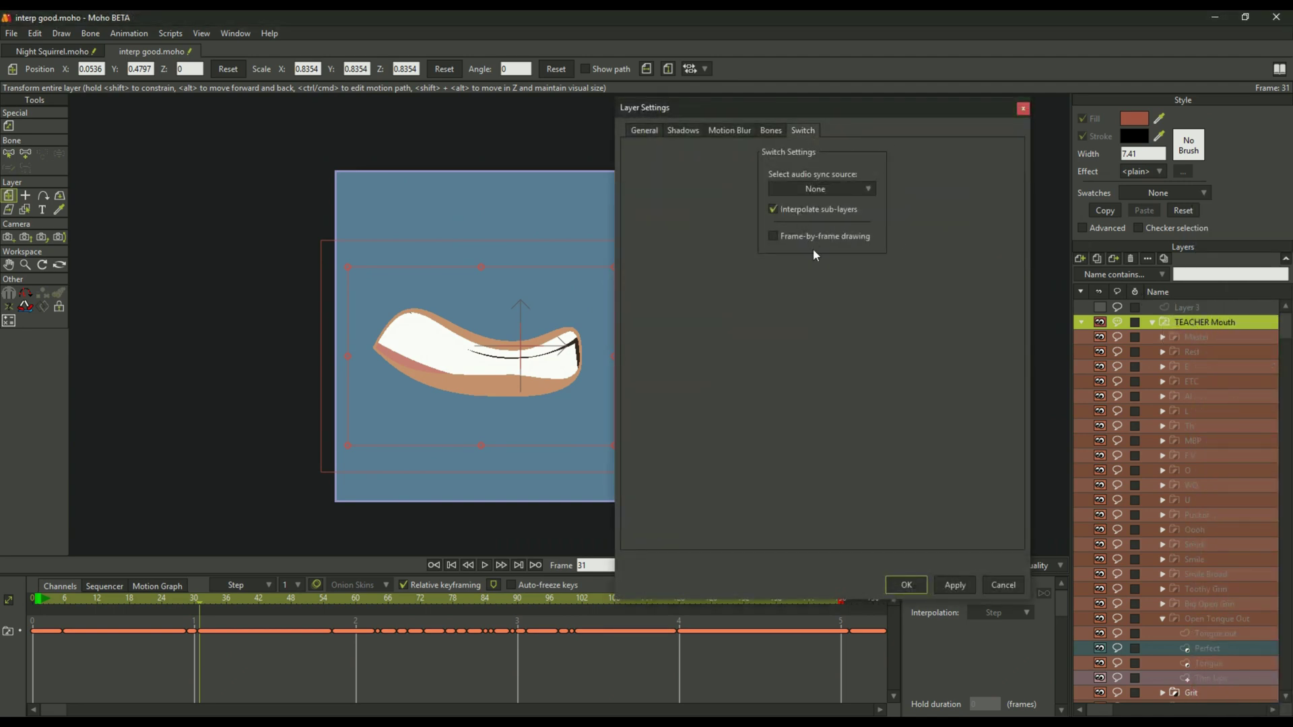
left_click(906, 585)
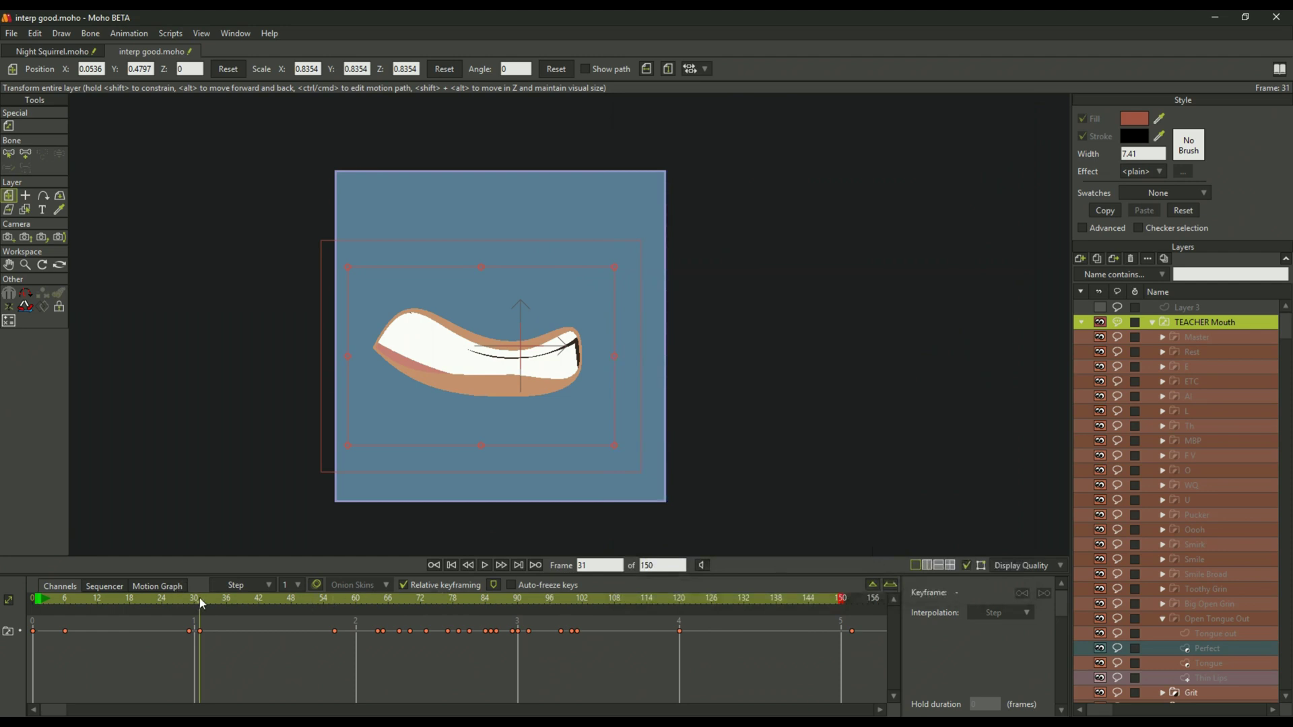
mouse_move(201, 598)
left_mouse_down()
mouse_move(329, 608)
mouse_move(196, 600)
mouse_move(309, 605)
mouse_move(207, 611)
mouse_move(201, 602)
mouse_move(332, 609)
mouse_move(203, 610)
left_mouse_up()
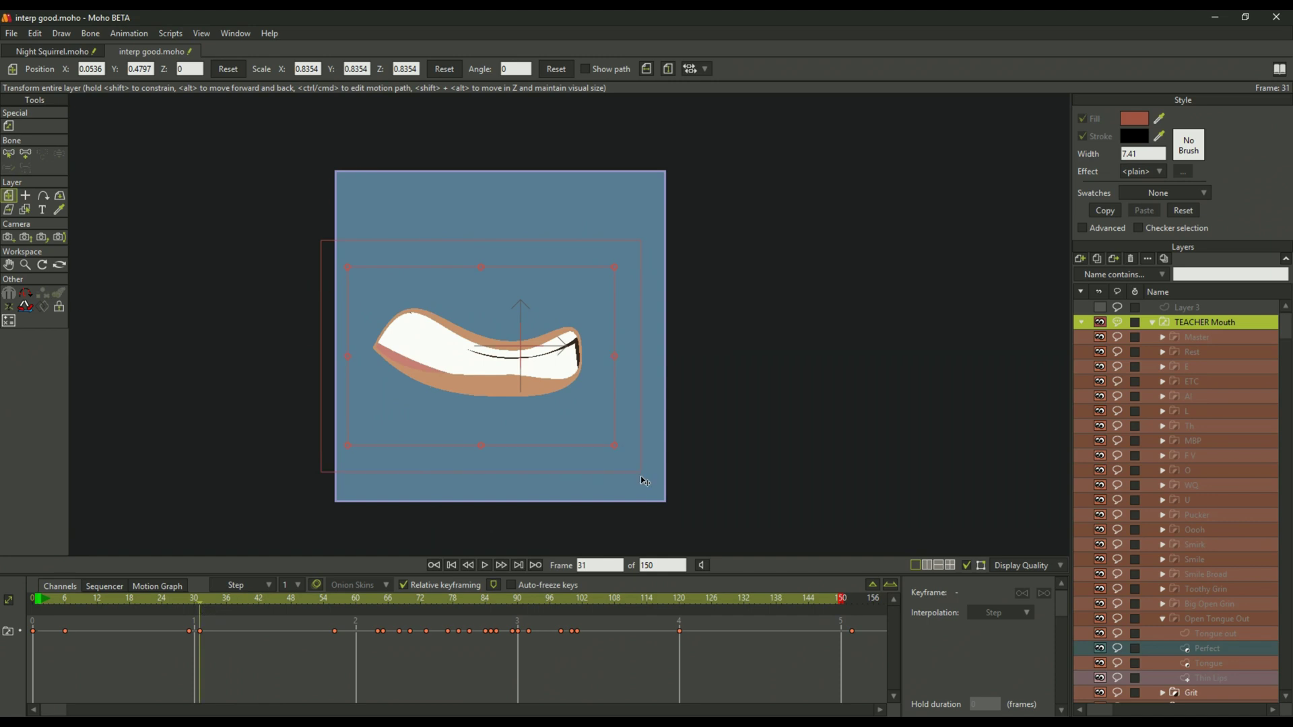